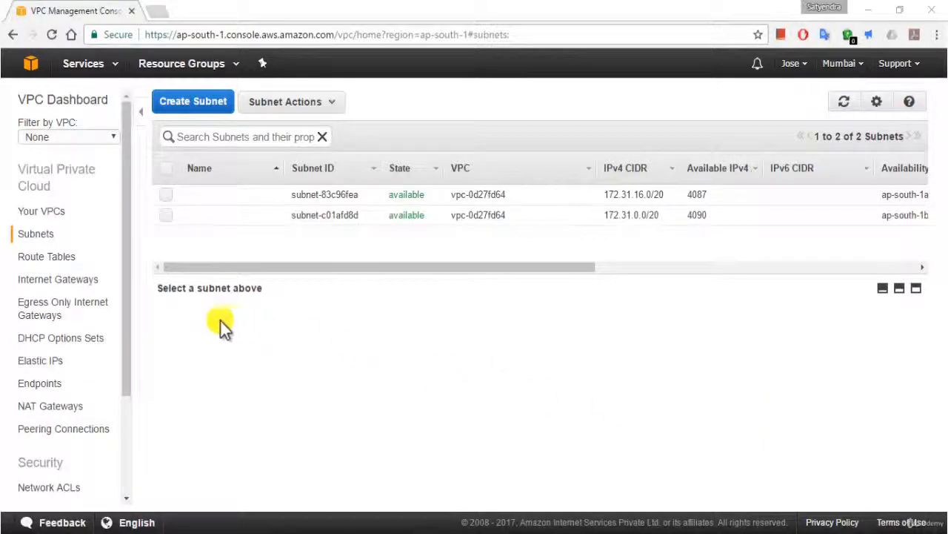
Check the routes defined in the private route table of the VPC.
left_click(47, 259)
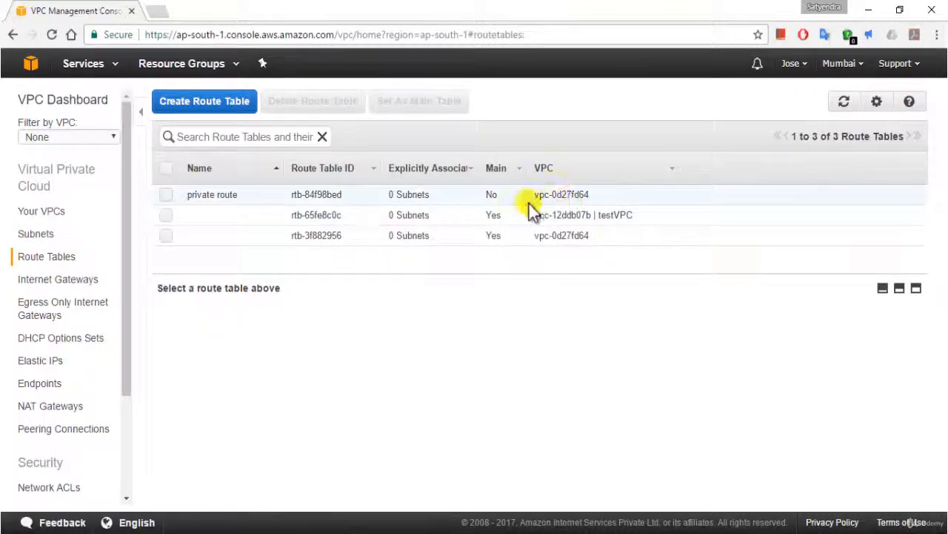
left_click(166, 196)
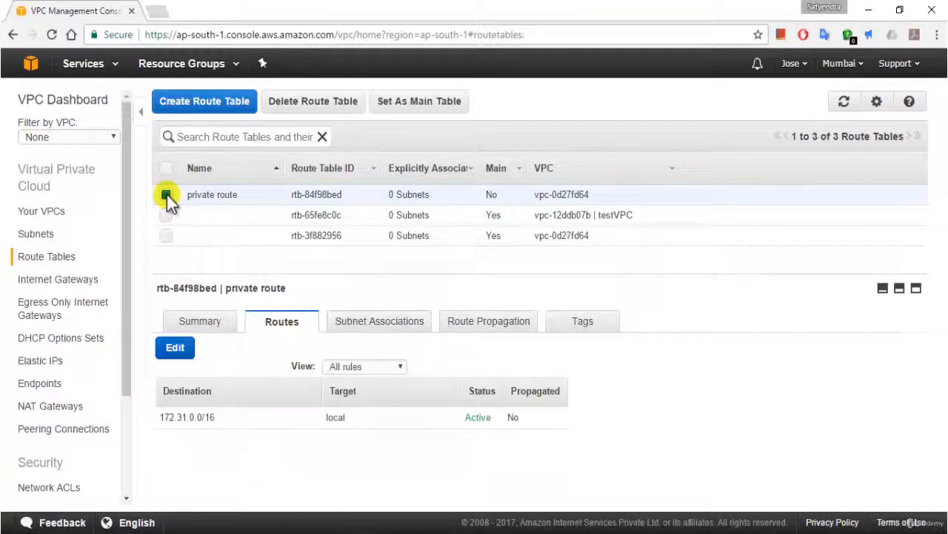
left_click(167, 195)
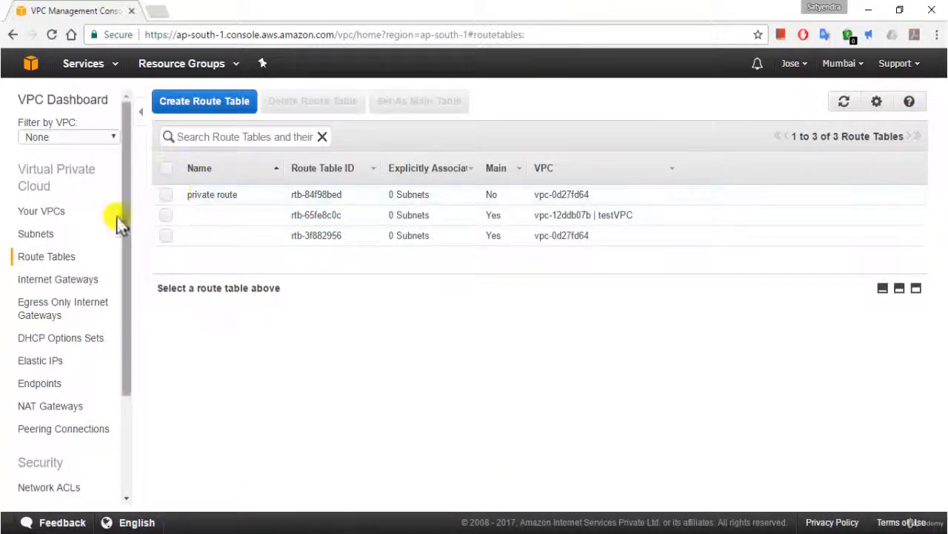
Change the route table of subnet-c01afd8d to rtb-84f98bed | private route and save the association.
left_click(37, 236)
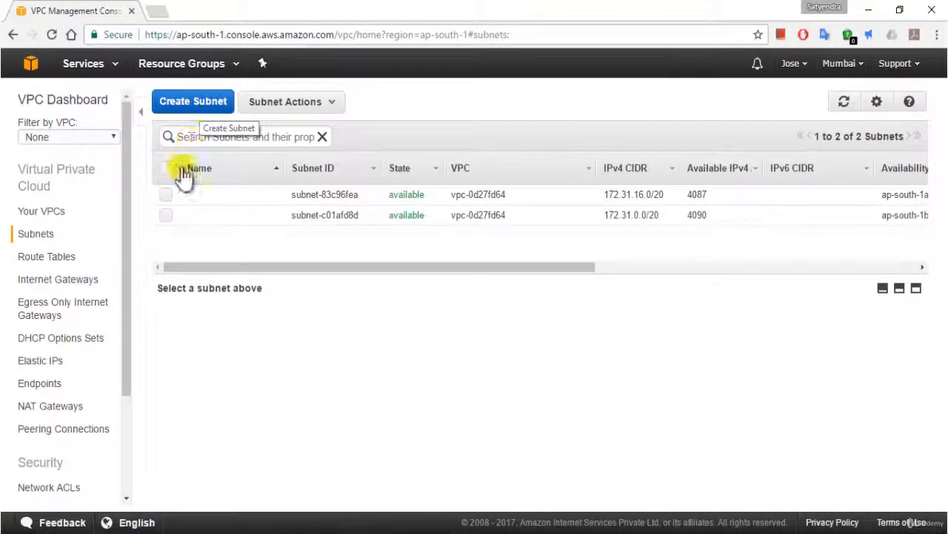
left_click(167, 215)
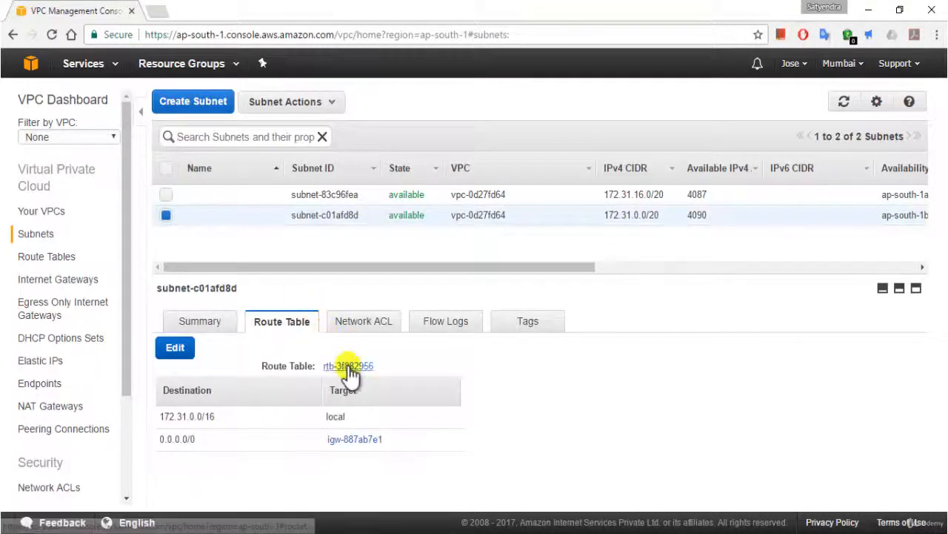
left_click(178, 352)
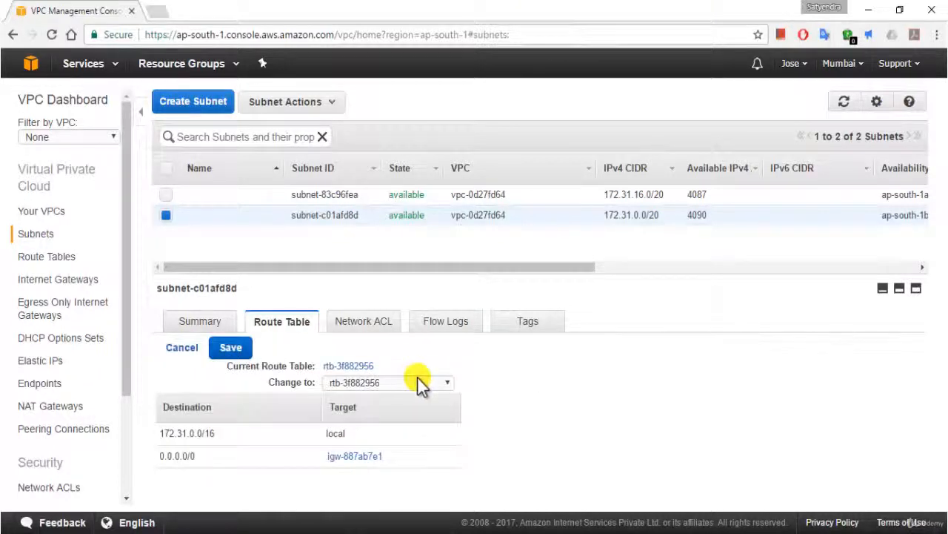
left_click(398, 381)
left_click(392, 397)
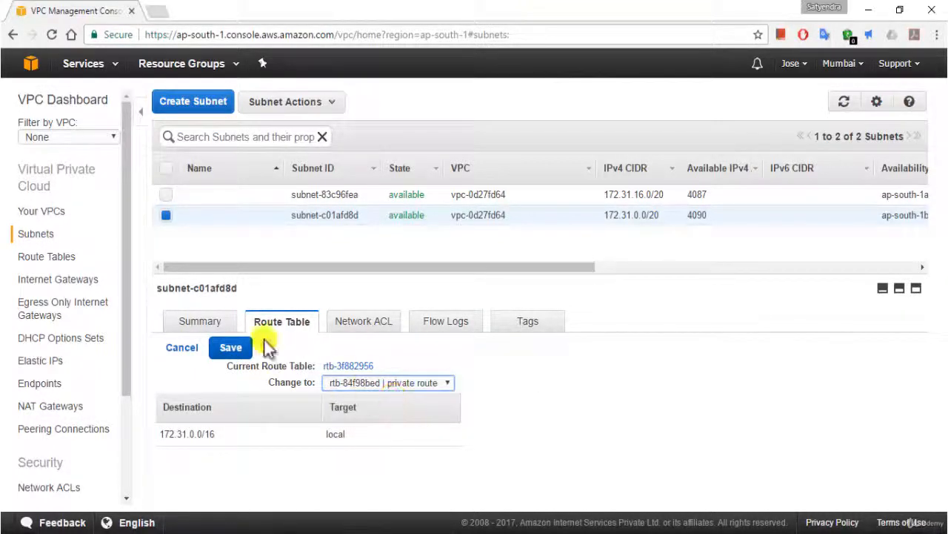
left_click(234, 349)
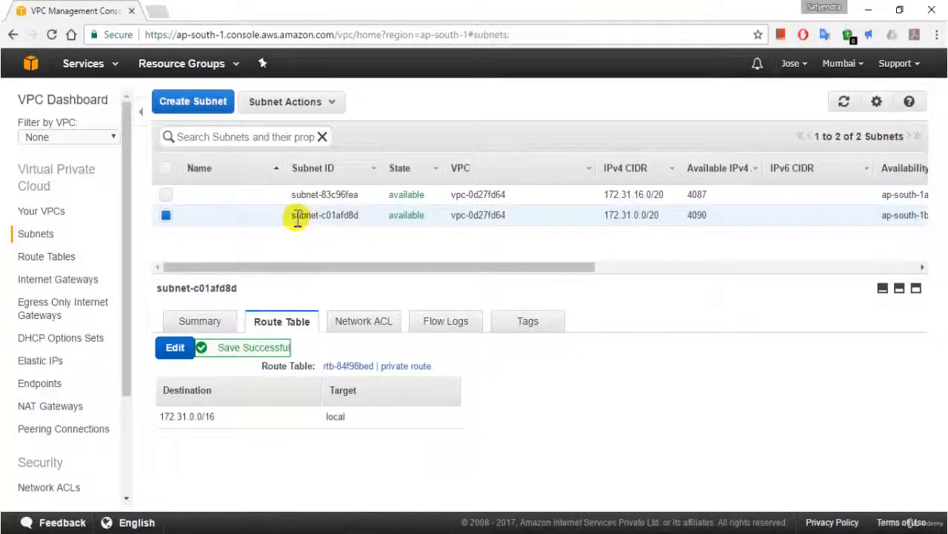
Name subnet-c01afd8d "Private Subnet".
left_click_drag(293, 216, 363, 218)
left_click(230, 218)
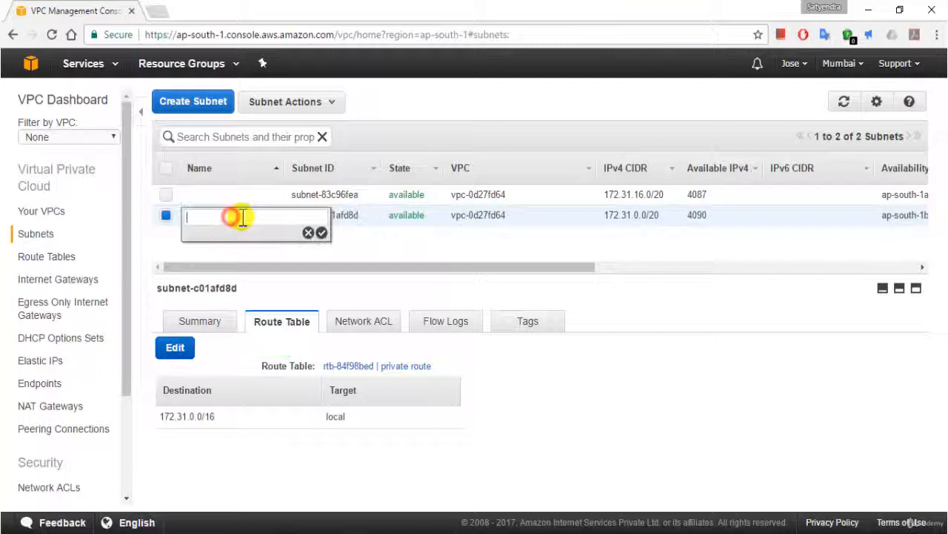
left_click(321, 232)
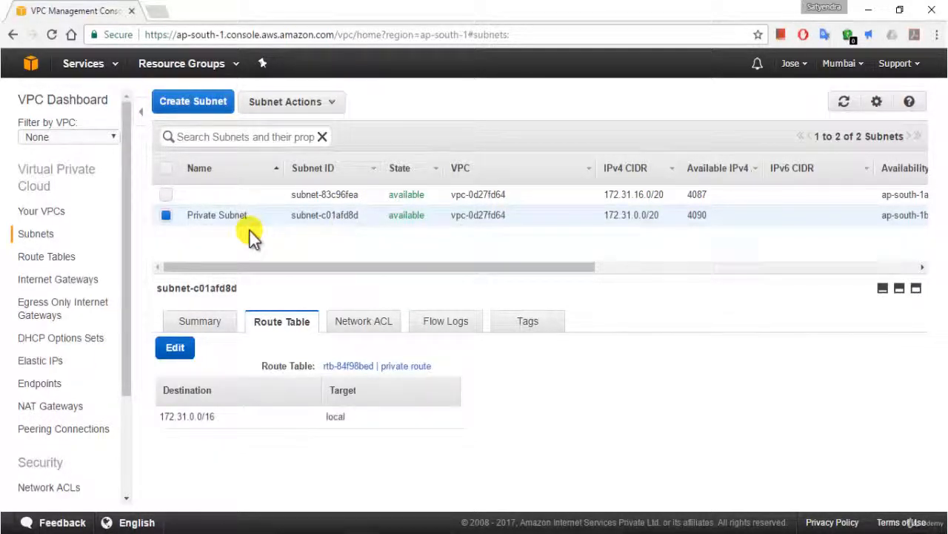
Duplicate the current browser tab and open the EC2 service in the copy.
right_click(71, 9)
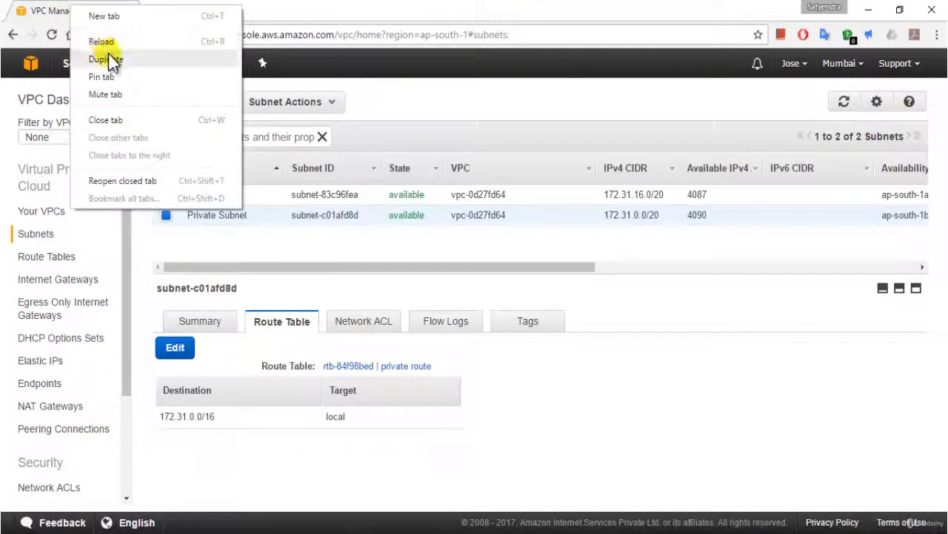
left_click(111, 59)
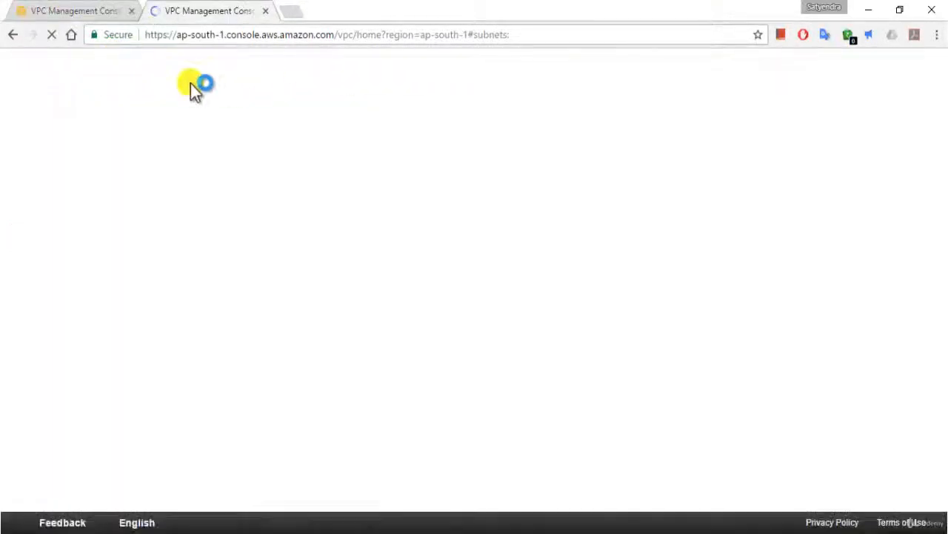
left_click(111, 69)
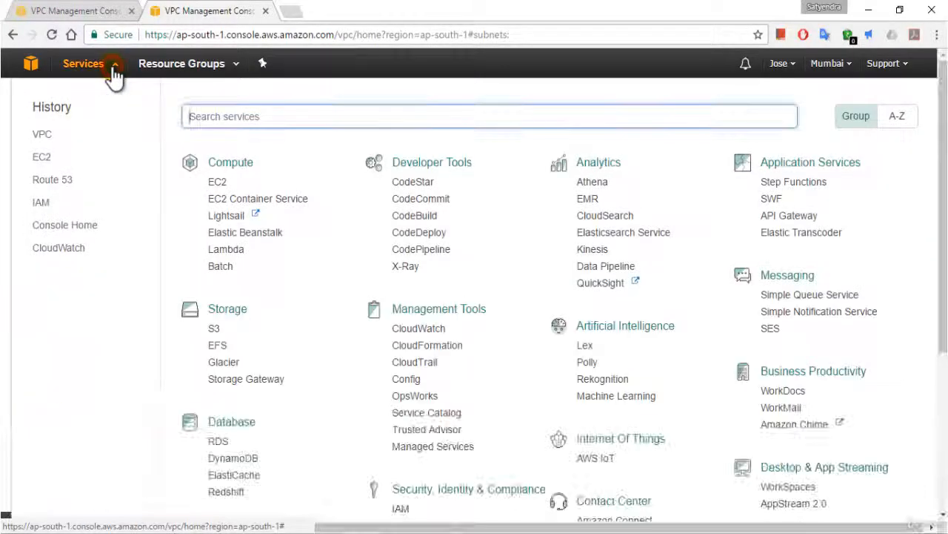
left_click(42, 157)
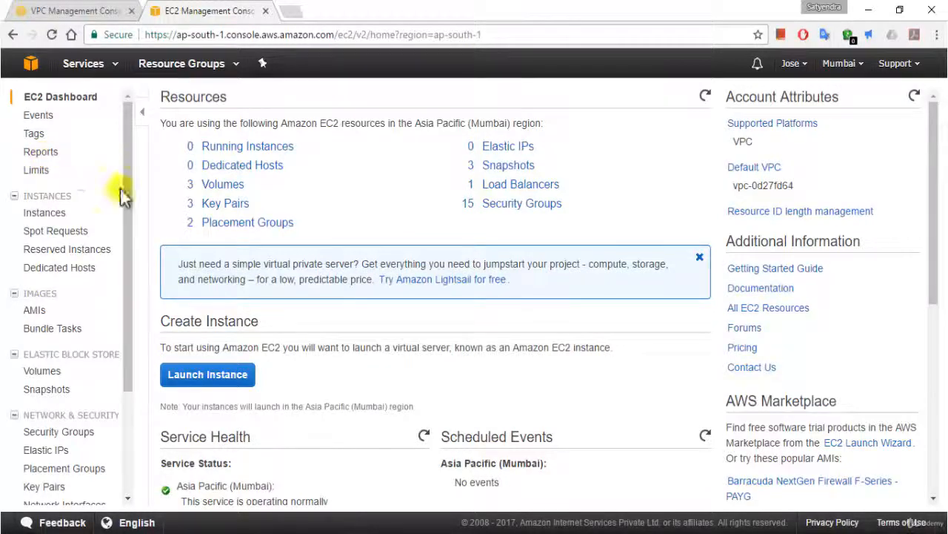
Start a new instance launch, limit the images to free tier only and choose Microsoft Windows Server 2012 R2 Base.
left_click(208, 375)
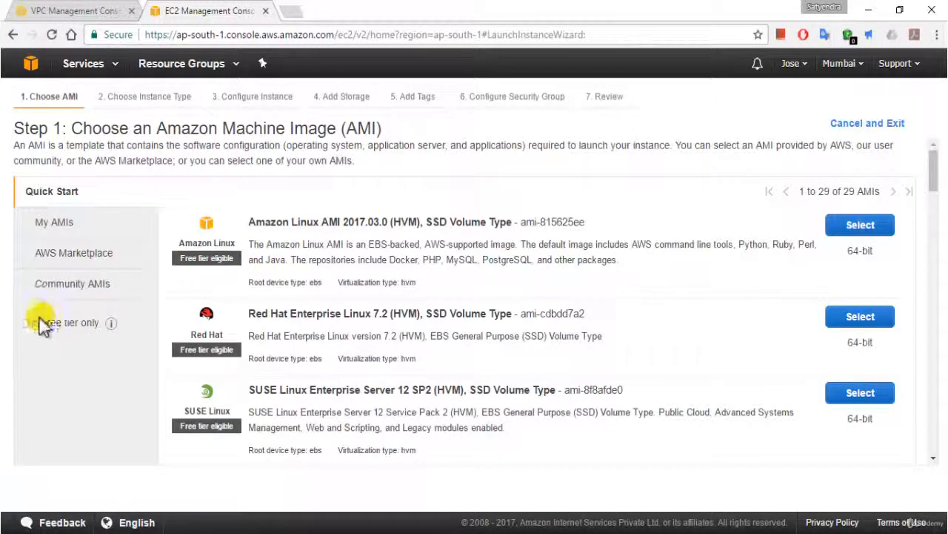
left_click(35, 322)
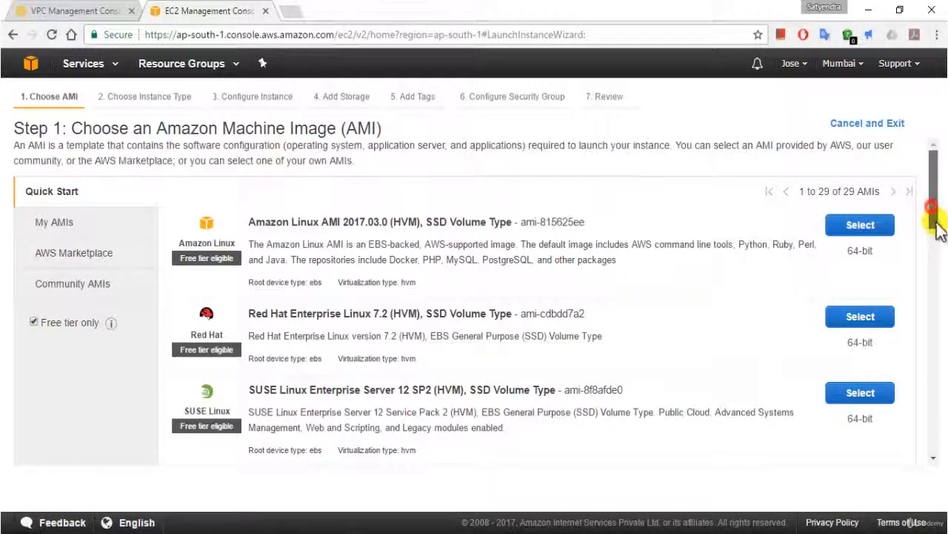
left_click_drag(934, 205, 939, 372)
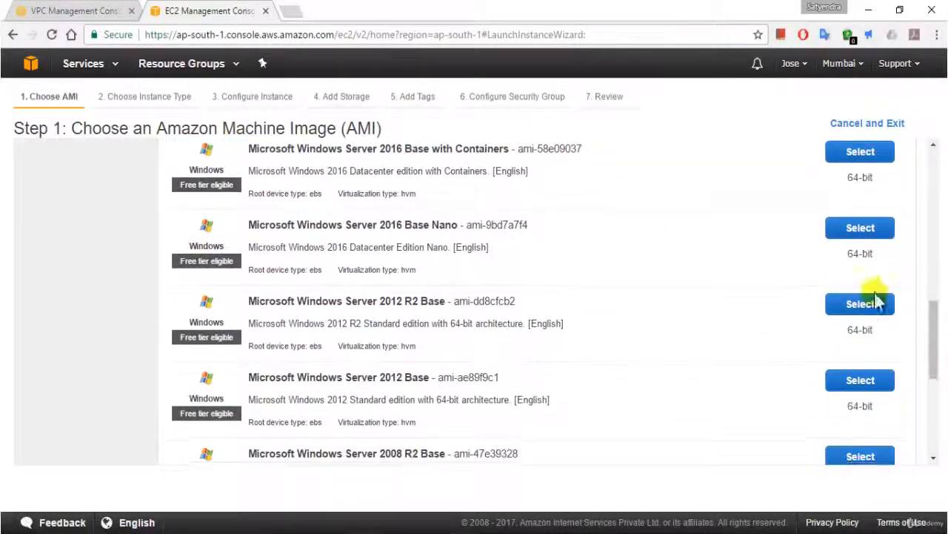
left_click(850, 304)
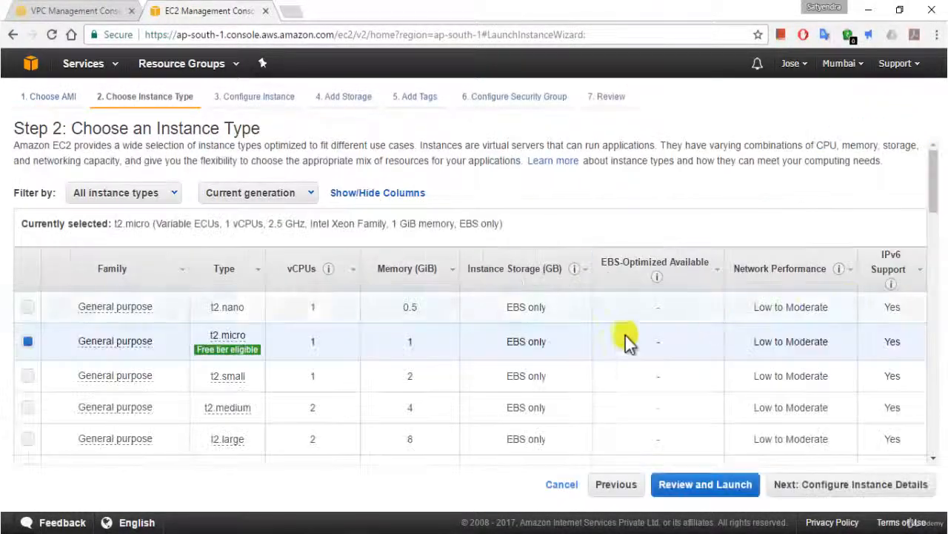
Keep the t2.micro type and place the instance in subnet-c01afd8d (Private Subnet), with public IP assignment using the subnet setting.
left_click(839, 485)
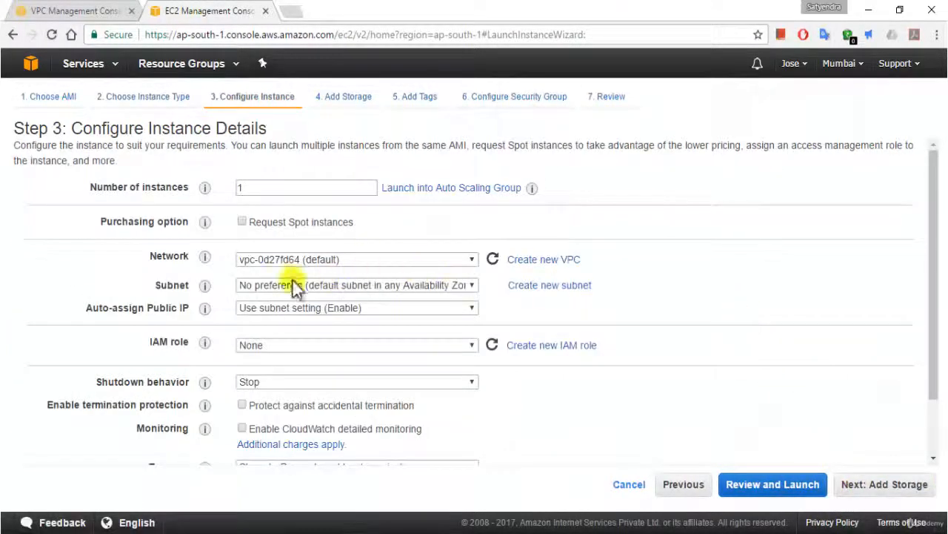
left_click(301, 287)
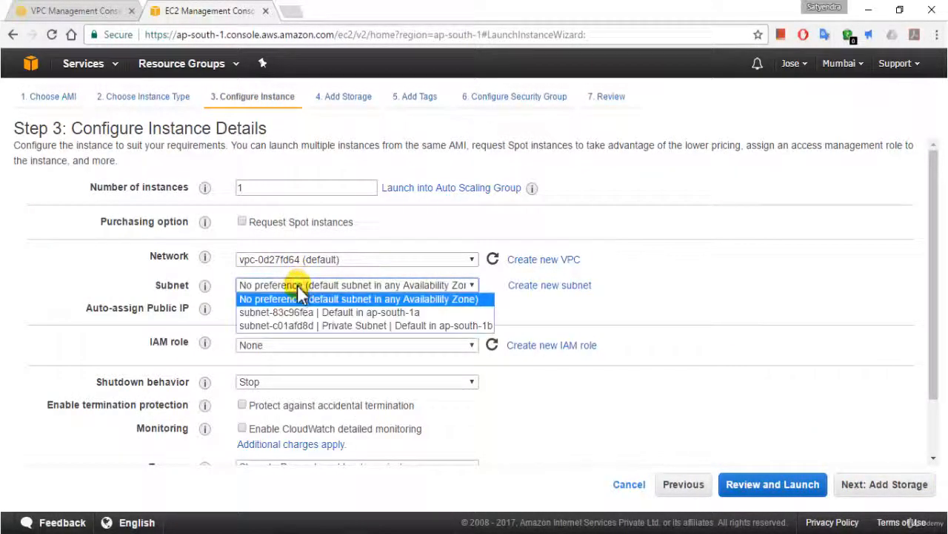
left_click(319, 326)
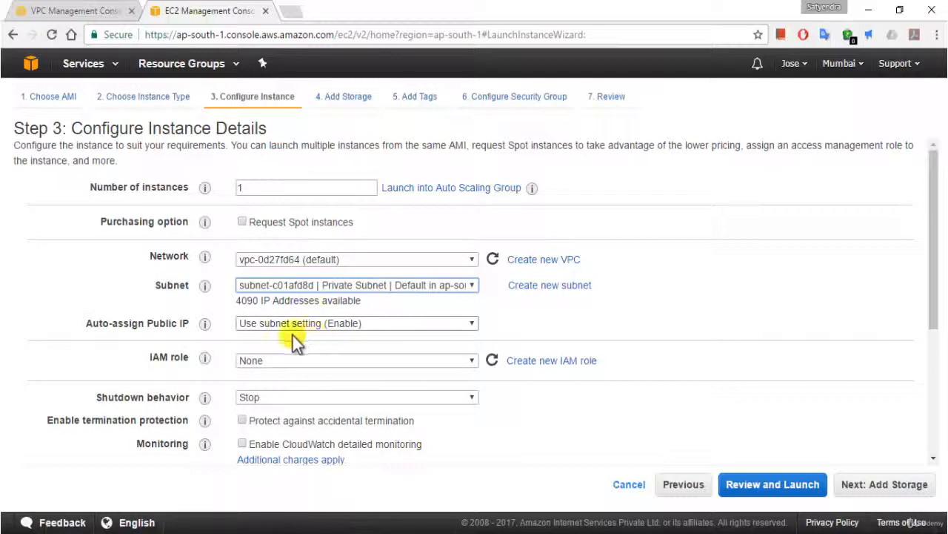
left_click(297, 328)
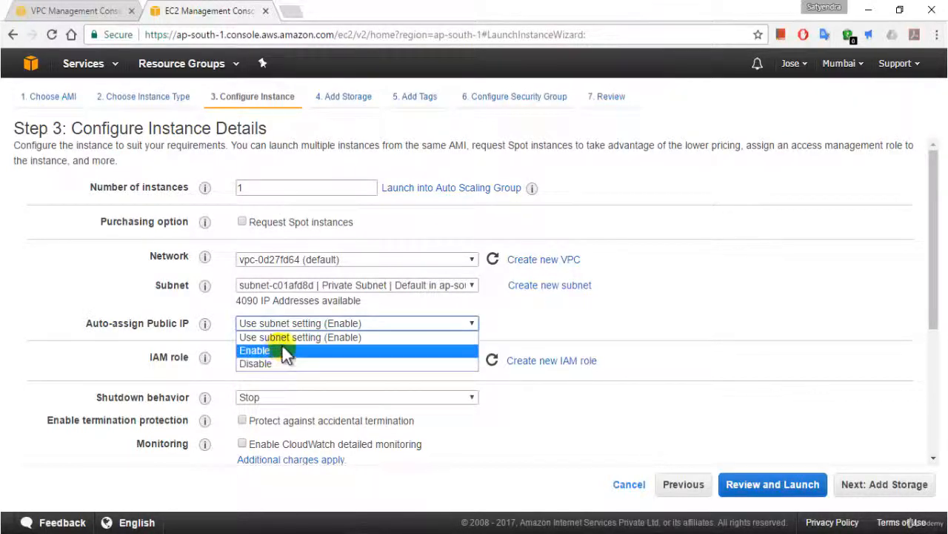
left_click(291, 340)
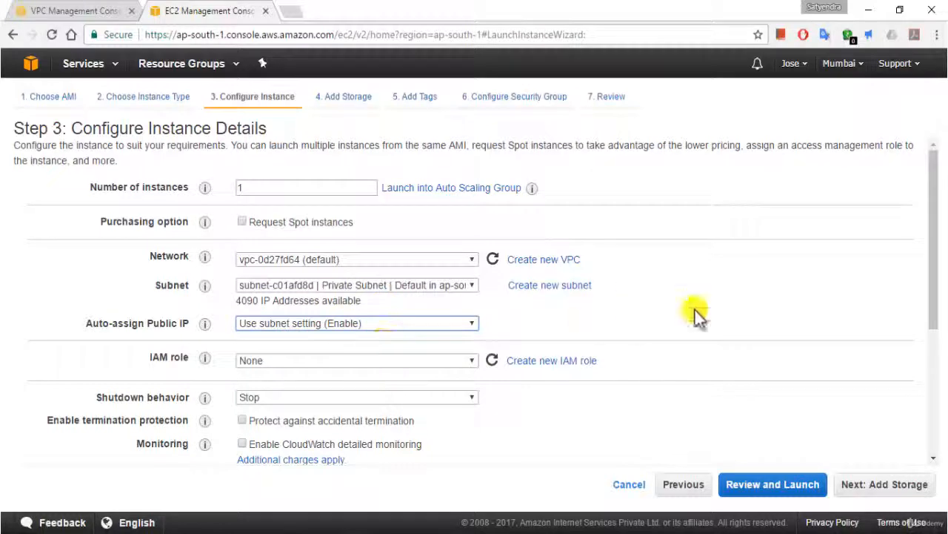
Check the network interface and advanced details of the instance configuration, and continue to the launch review.
left_click_drag(934, 271, 942, 399)
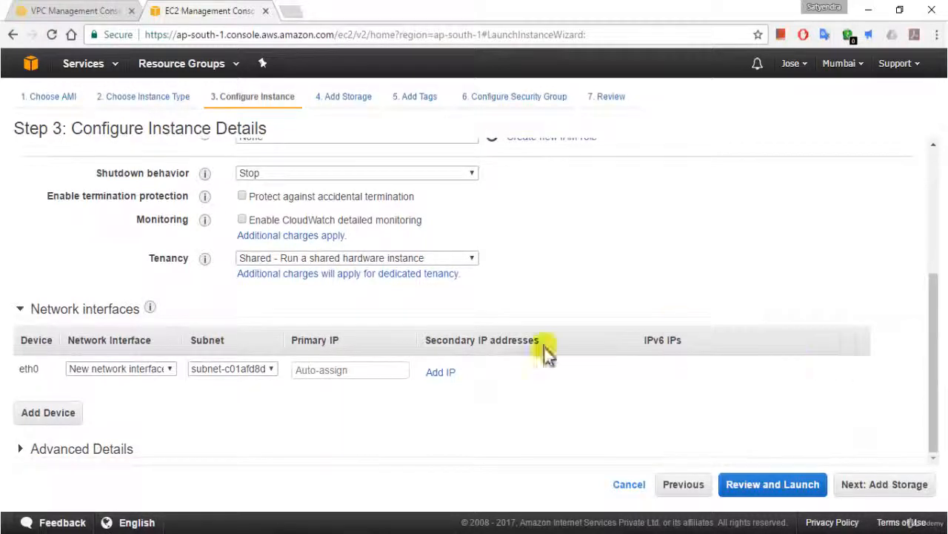
left_click(16, 449)
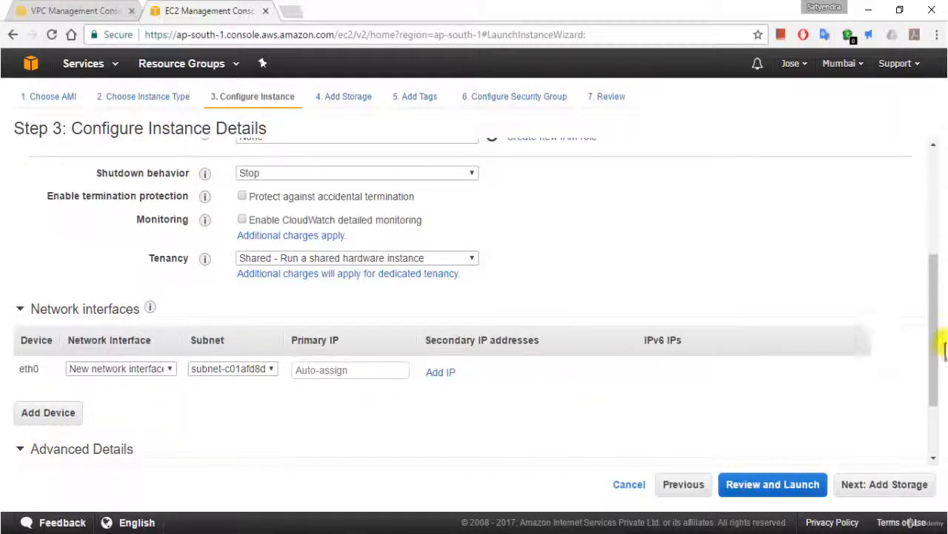
left_click_drag(937, 360, 938, 435)
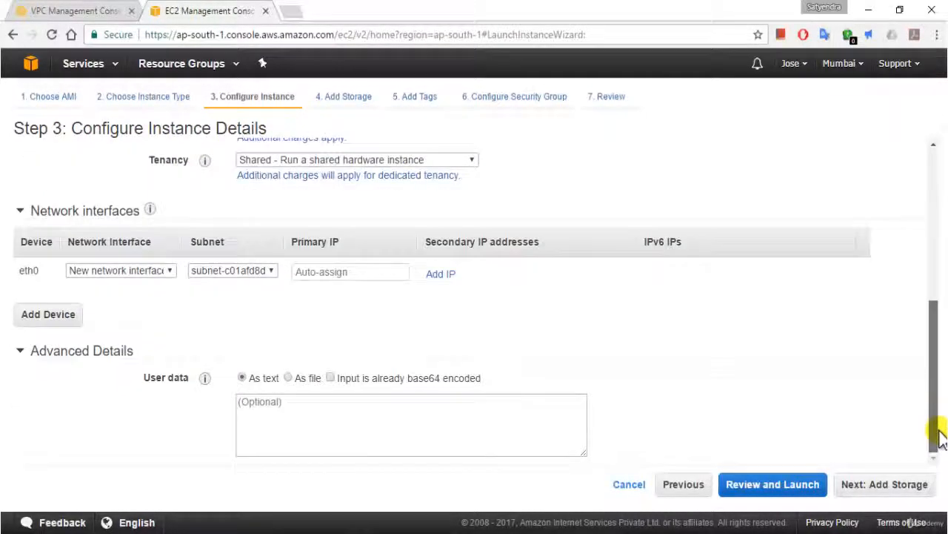
left_click_drag(937, 360, 933, 212)
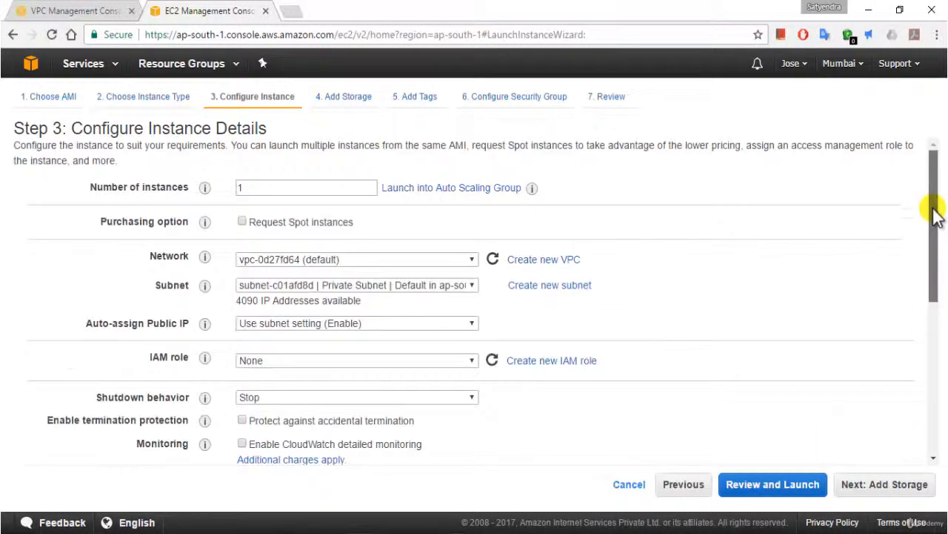
left_click(770, 490)
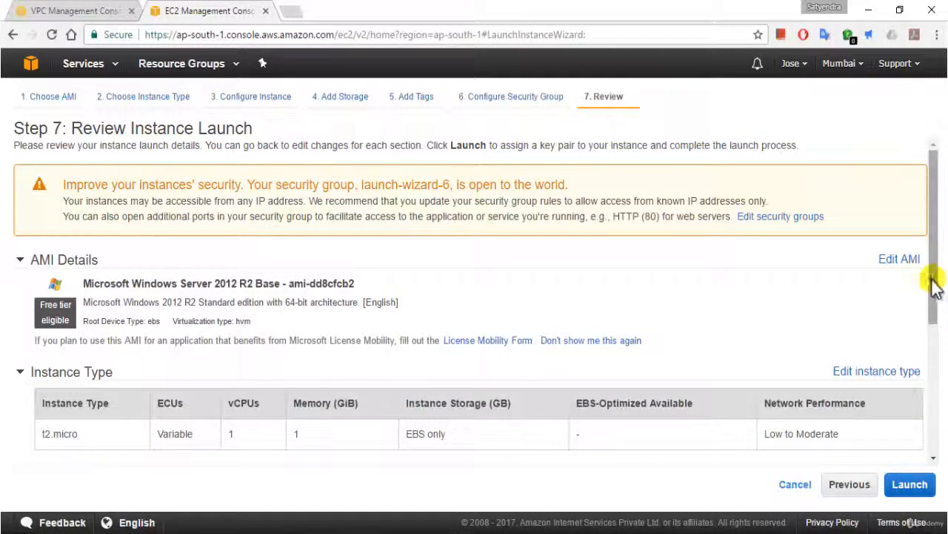
Assign the existing security group testsg to the instance and return to the launch review.
left_click_drag(935, 285, 941, 416)
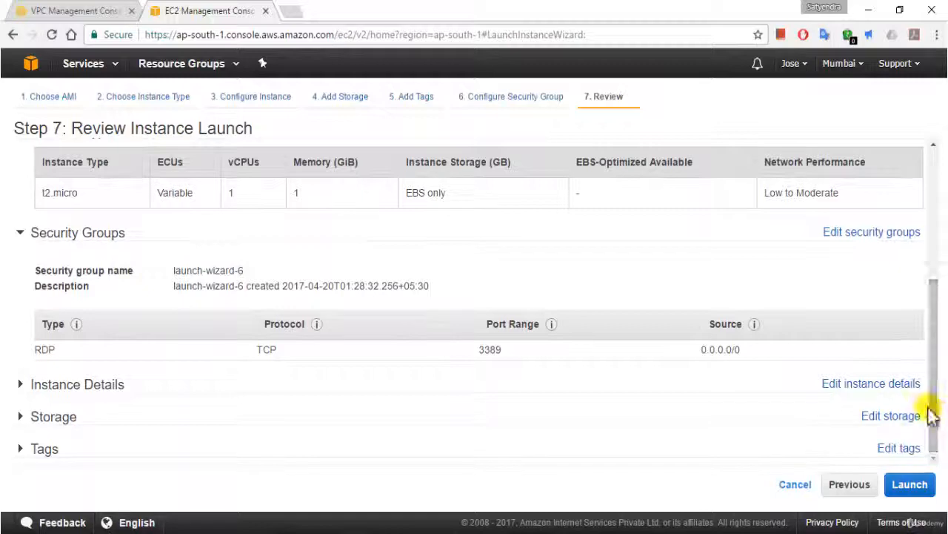
left_click(863, 233)
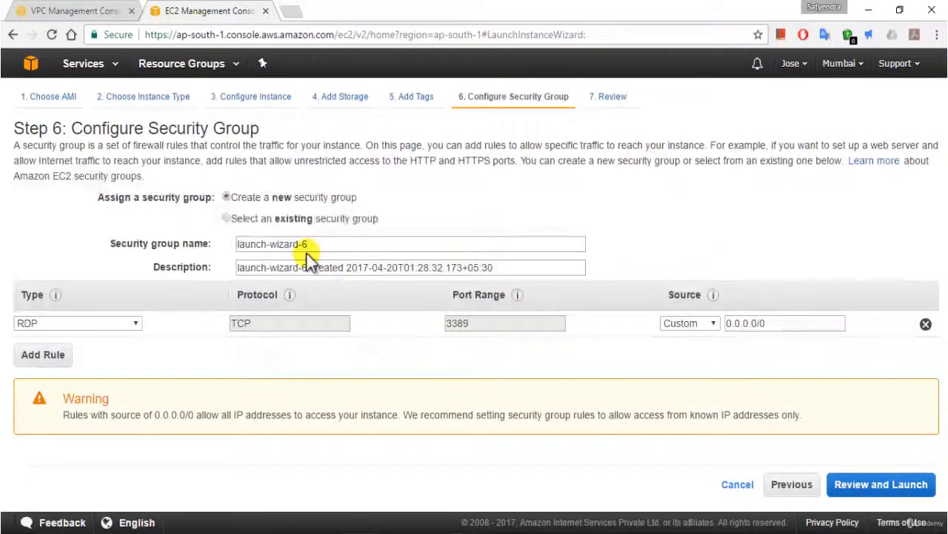
left_click(227, 219)
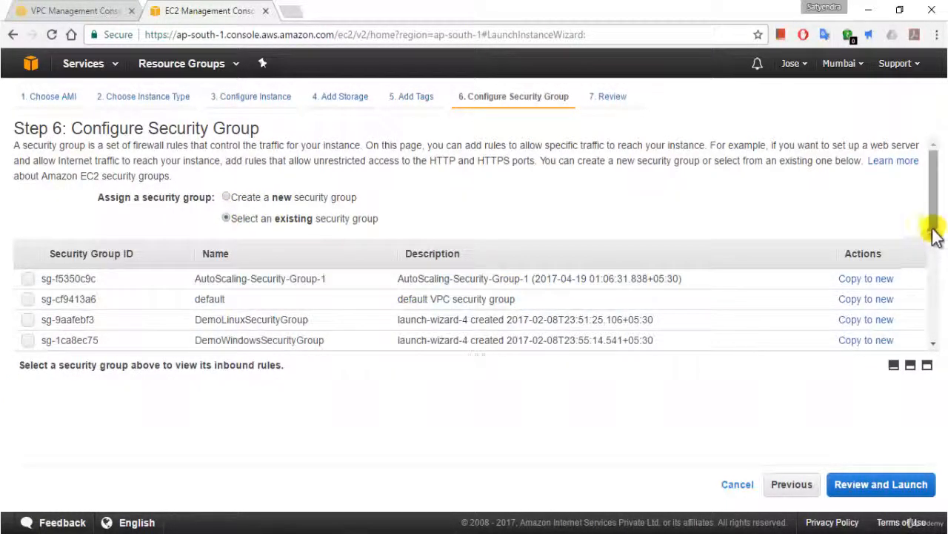
left_click_drag(938, 268, 940, 333)
left_click(601, 307)
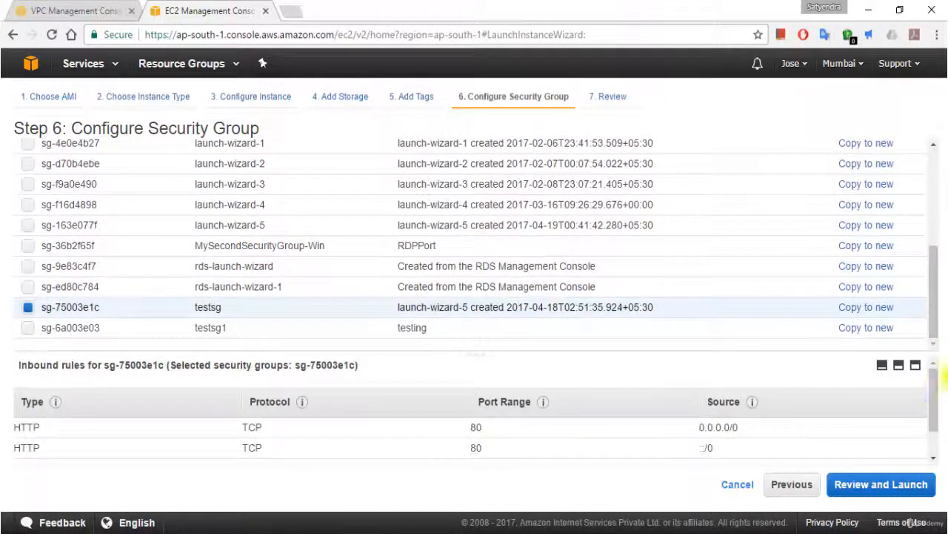
left_click(871, 484)
Launch the instance with the existing key pair testkeypair, acknowledging access to its private key file.
left_click(910, 483)
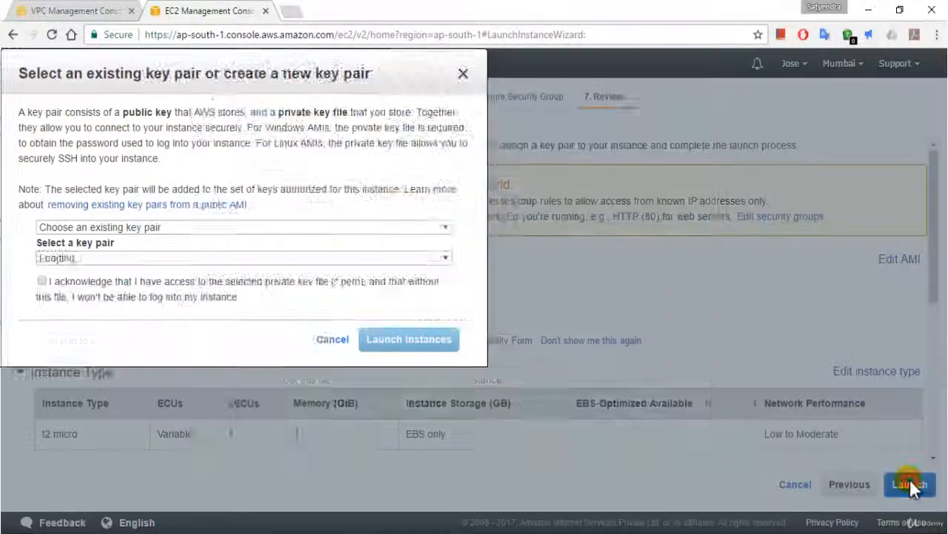
left_click(466, 343)
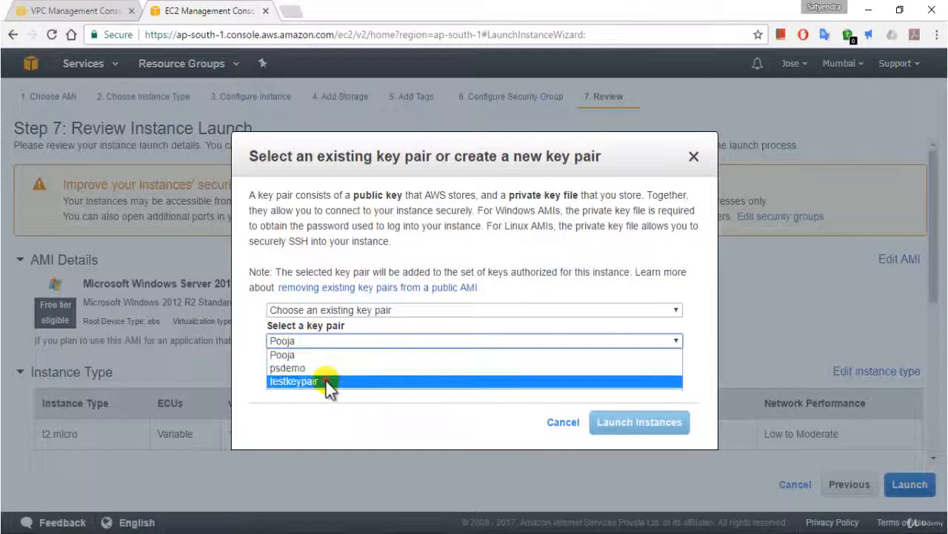
left_click(330, 379)
left_click(272, 363)
left_click(627, 421)
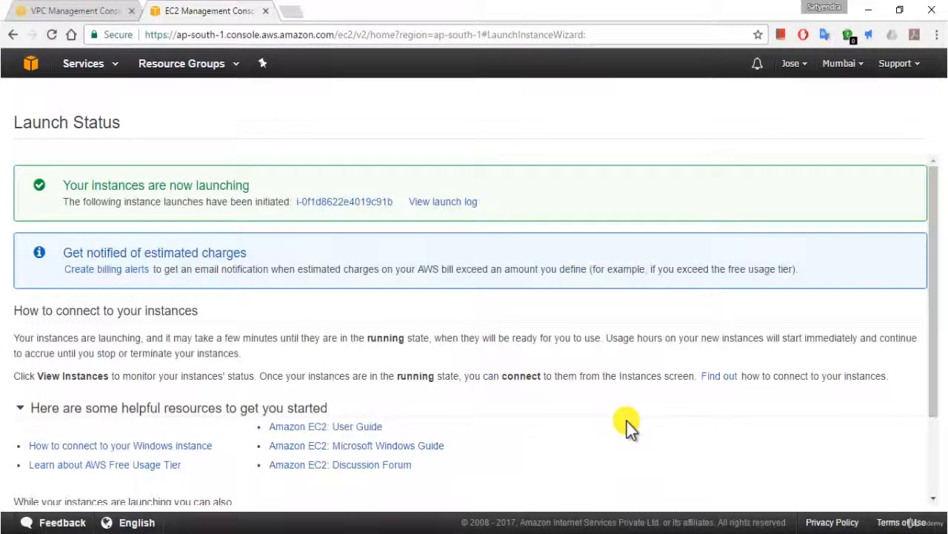
Open the launched instance's description and compare its subnet ID with that of Private Subnet in the VPC console.
left_click(330, 203)
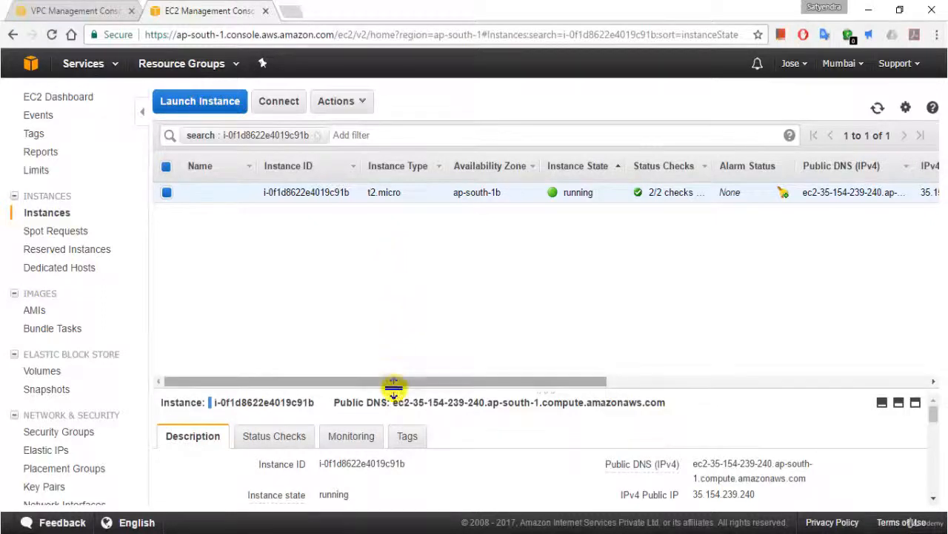
left_click_drag(391, 386, 395, 274)
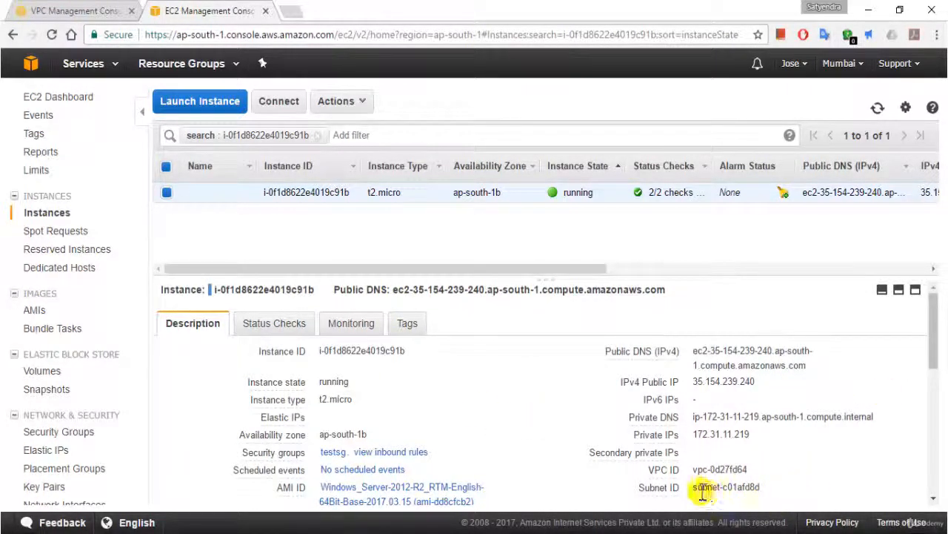
left_click_drag(691, 487, 759, 487)
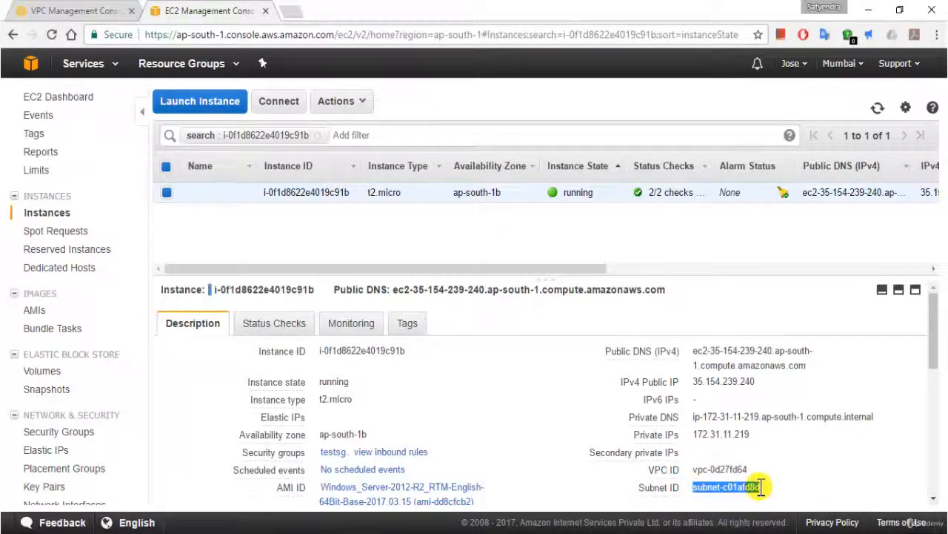
left_click(69, 17)
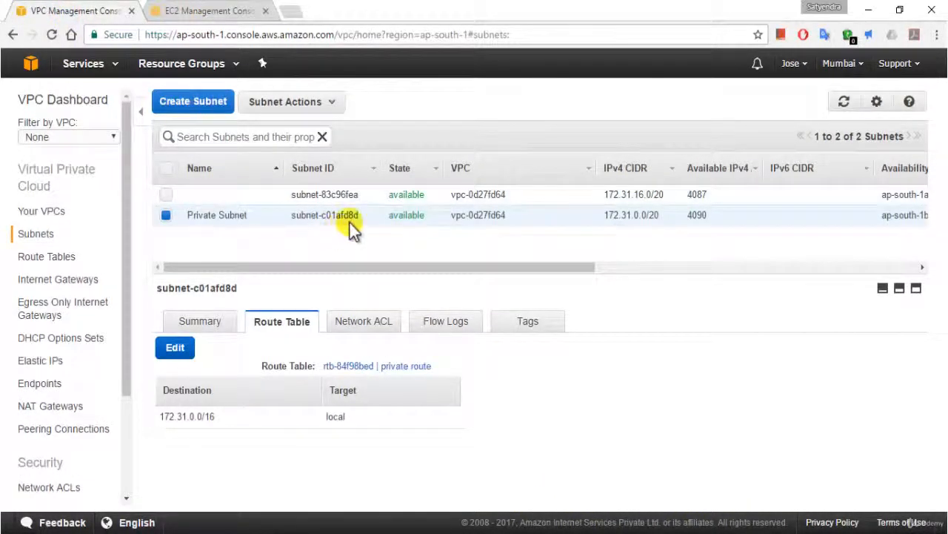
left_click(210, 10)
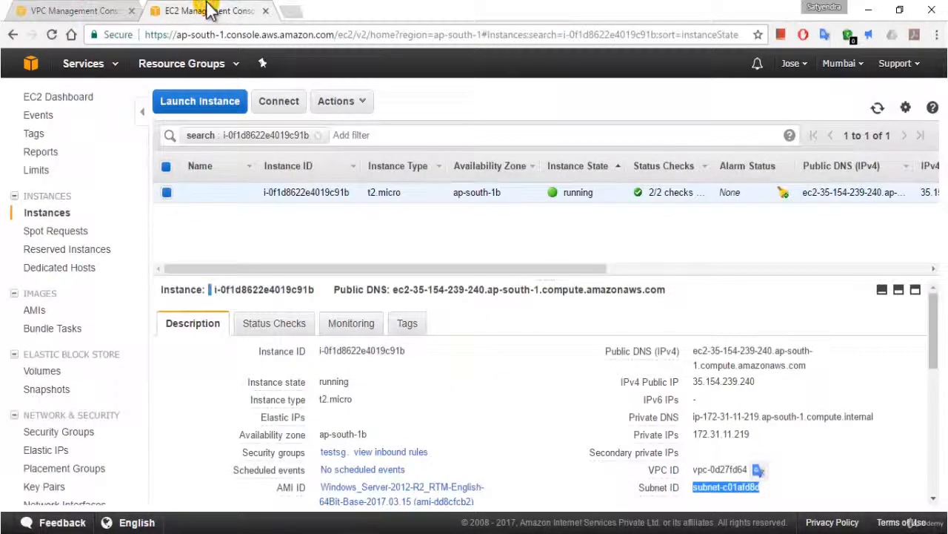
Open the instance's connection details and retrieve the administrator password using the testkeypair.pem key file.
left_click(350, 102)
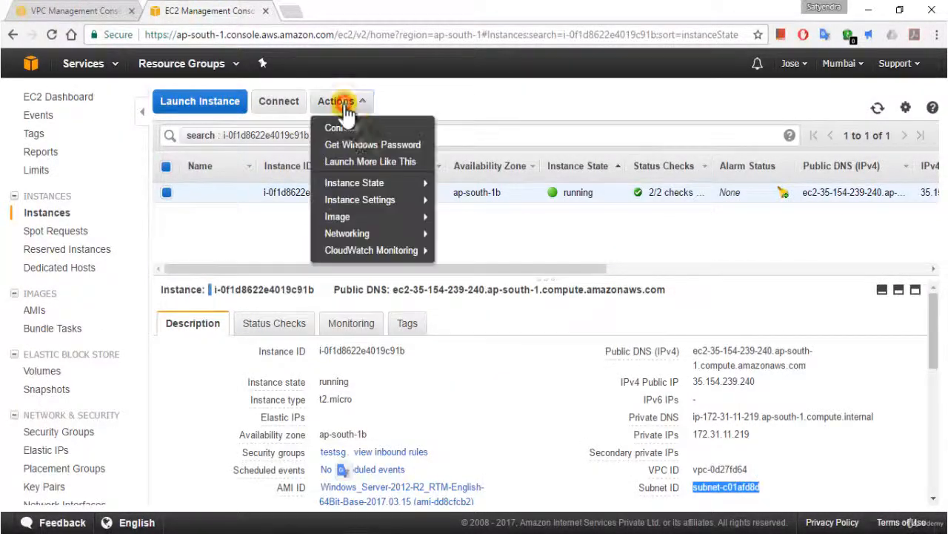
left_click(368, 129)
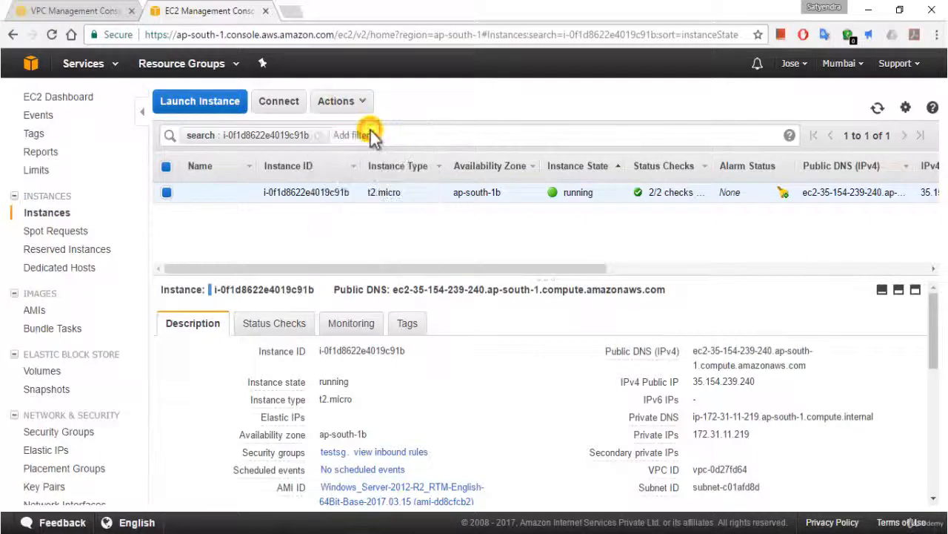
left_click(424, 326)
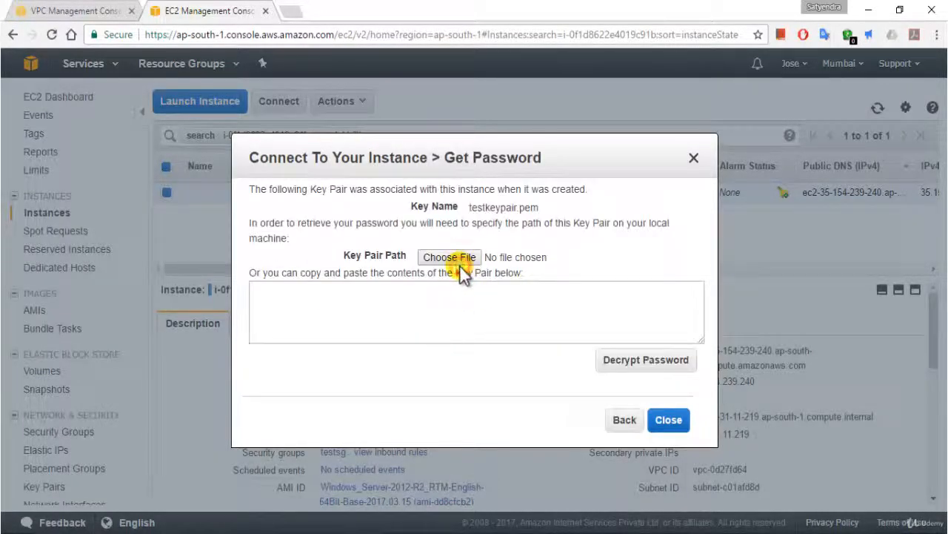
double_click(461, 271)
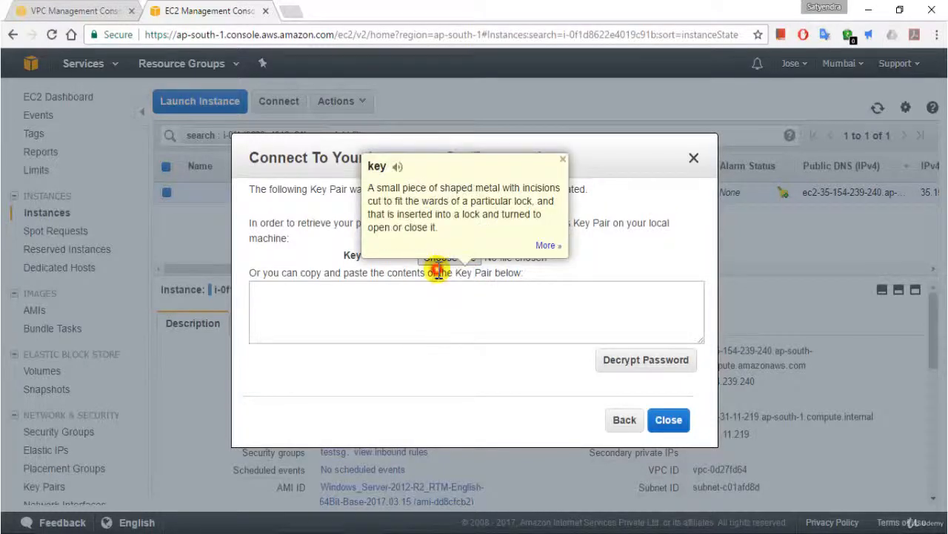
left_click(439, 267)
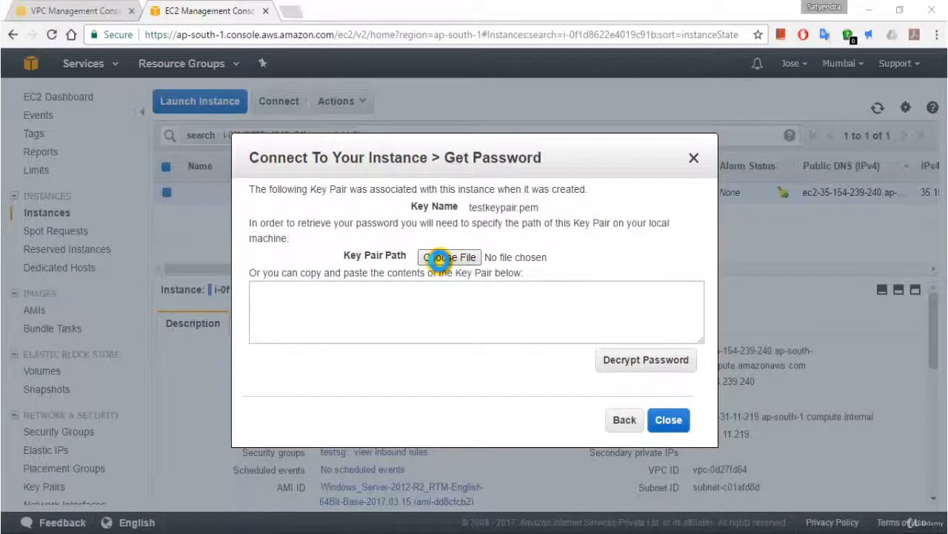
left_click(440, 258)
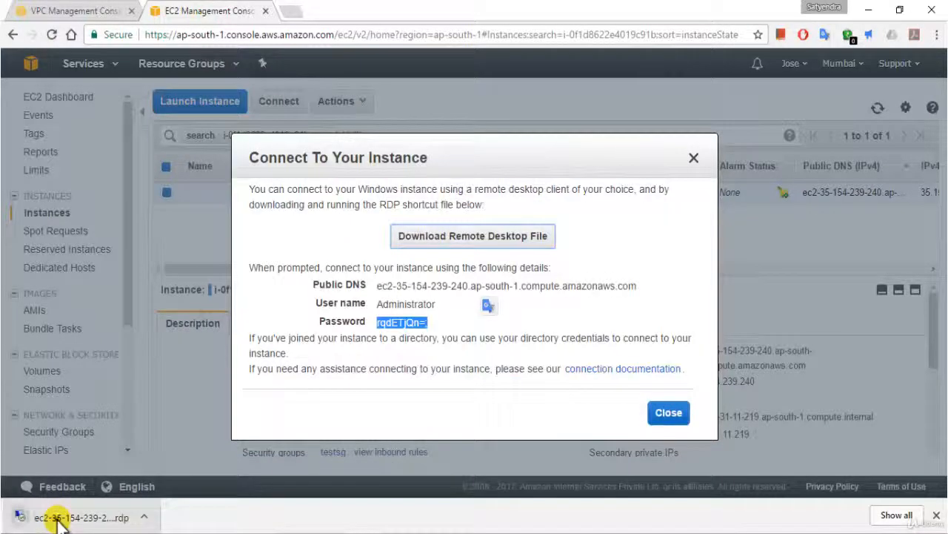
Try to connect to the instance with the downloaded Remote Desktop file, accepting the unknown publisher.
left_click(22, 517)
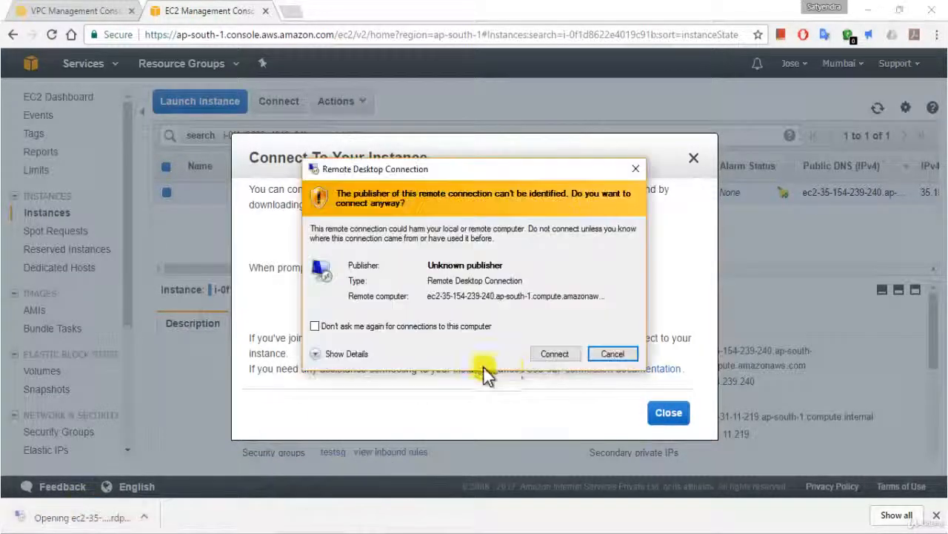
left_click(554, 353)
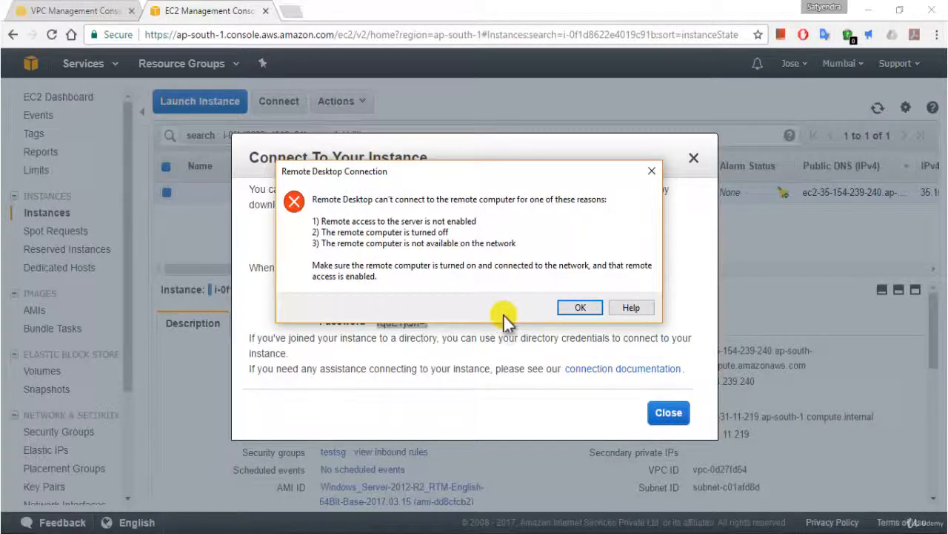
left_click(569, 308)
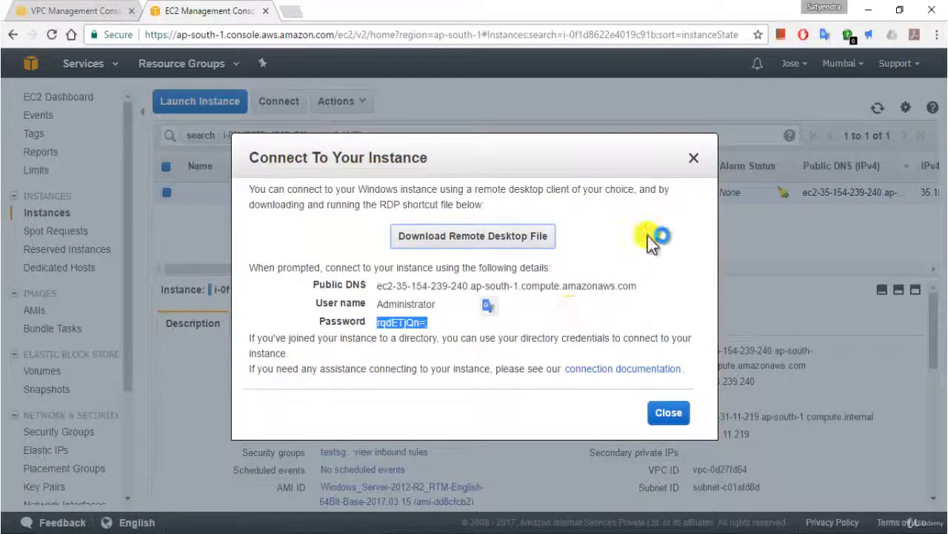
Close the connection details, then list all instances without the search filter, sorted by instance state.
left_click(694, 158)
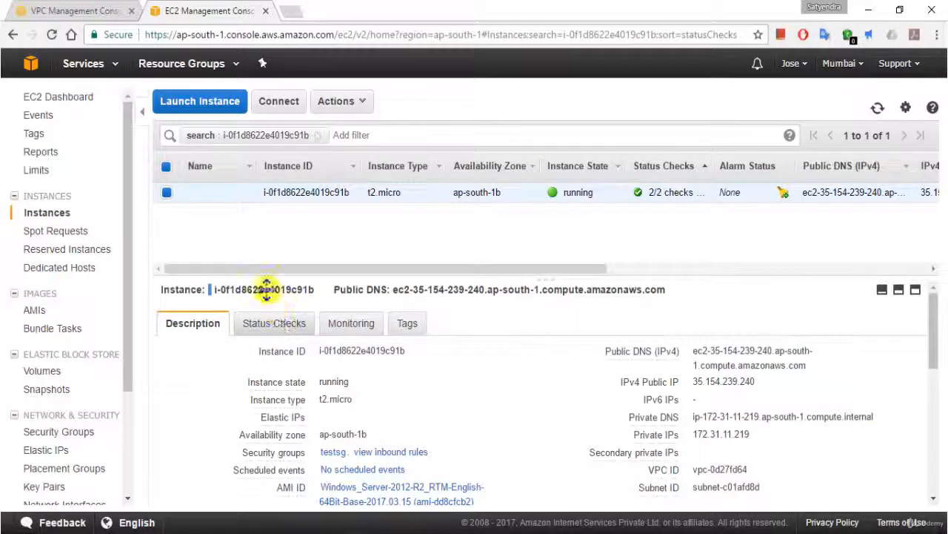
left_click(318, 136)
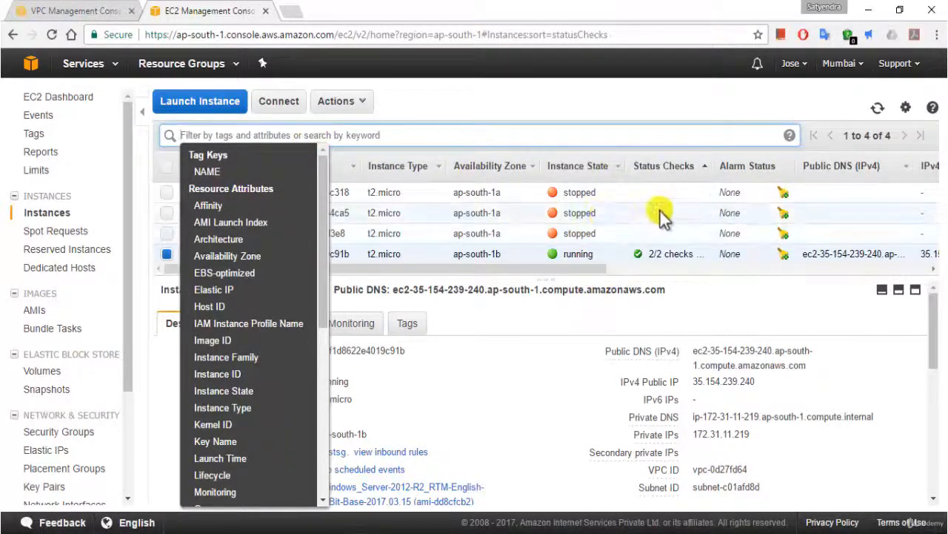
left_click(585, 166)
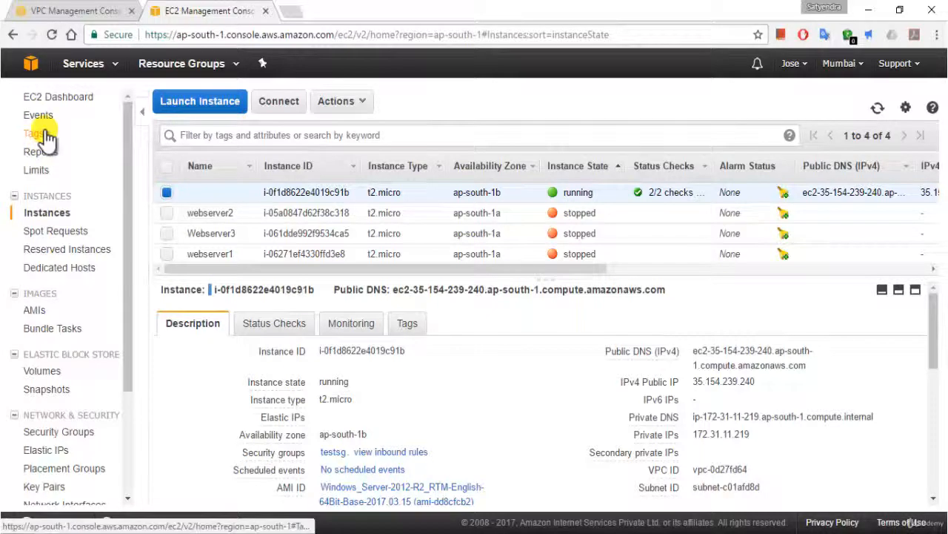
In the VPC console, change the route table of Private Subnet to rtb-3f882956 and save it.
left_click(78, 12)
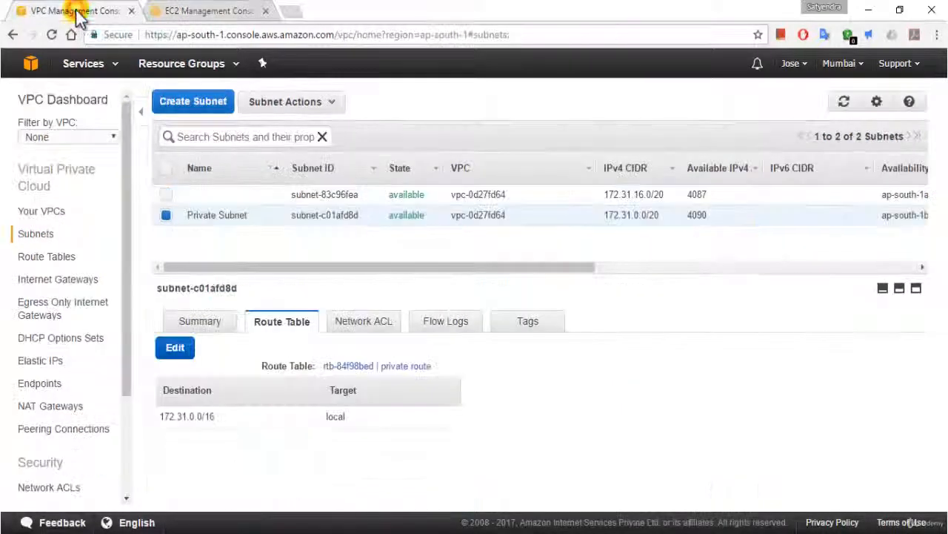
left_click(176, 348)
left_click(359, 382)
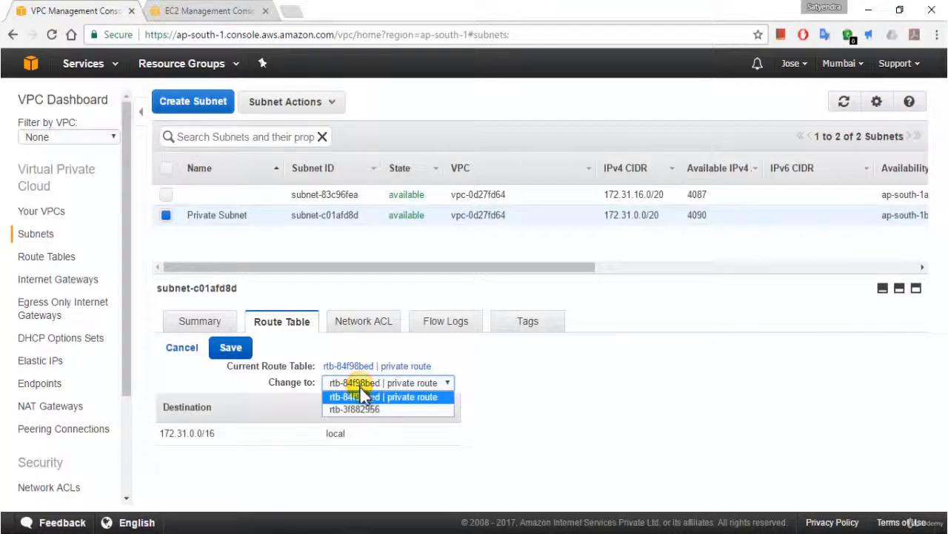
left_click(357, 407)
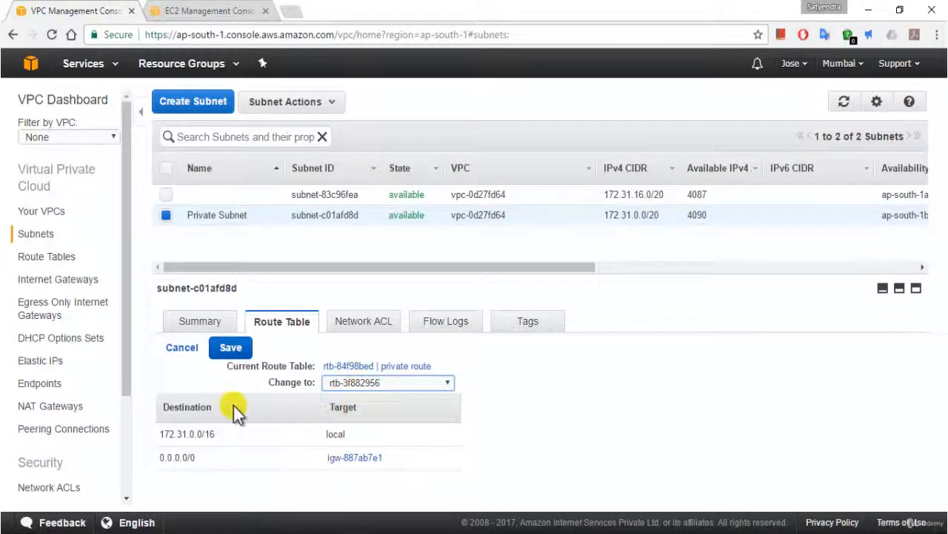
left_click(232, 349)
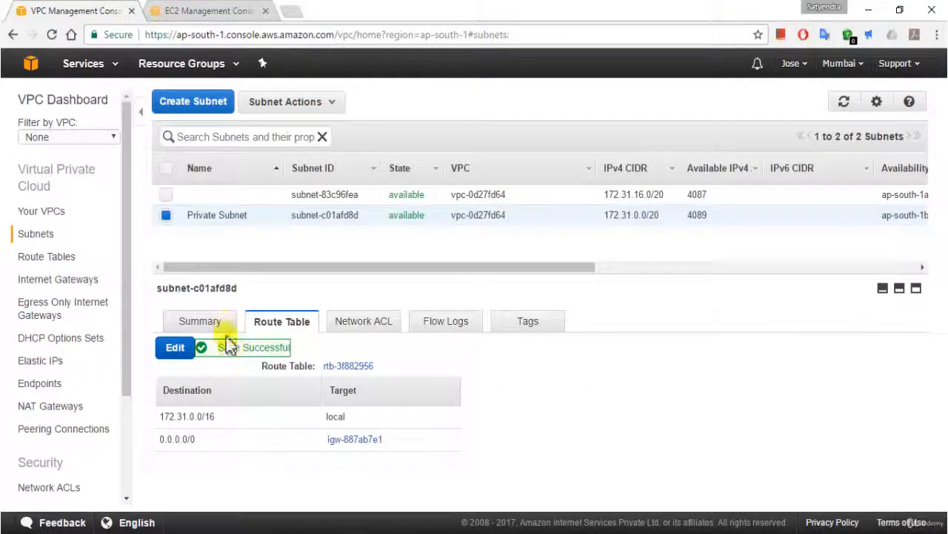
Back in the EC2 console, download the running instance's Remote Desktop file again and copy its retrieved administrator password.
left_click(159, 8)
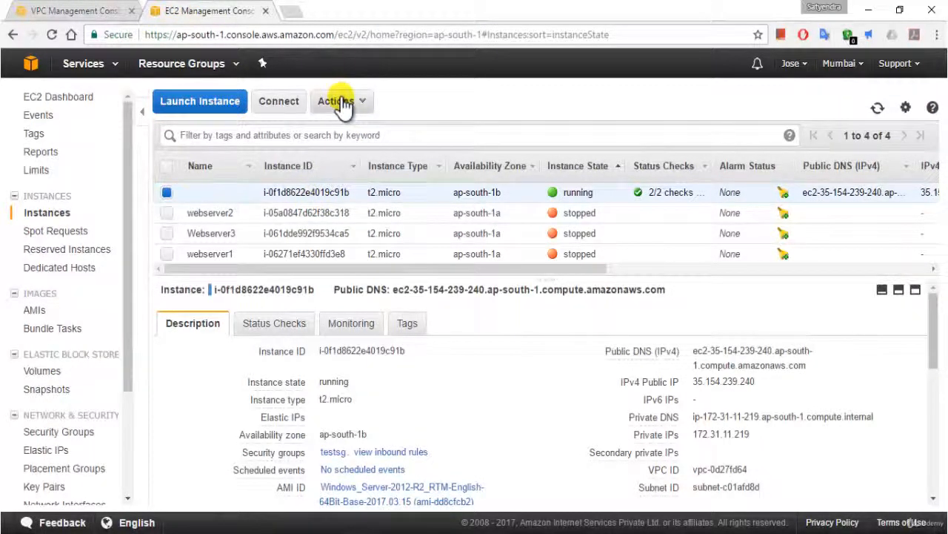
left_click(279, 99)
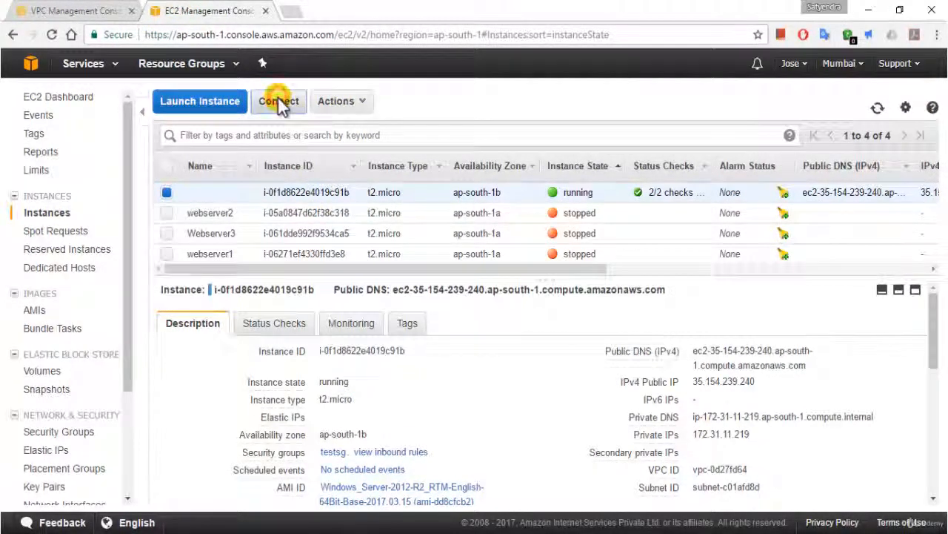
left_click(467, 234)
left_click(412, 331)
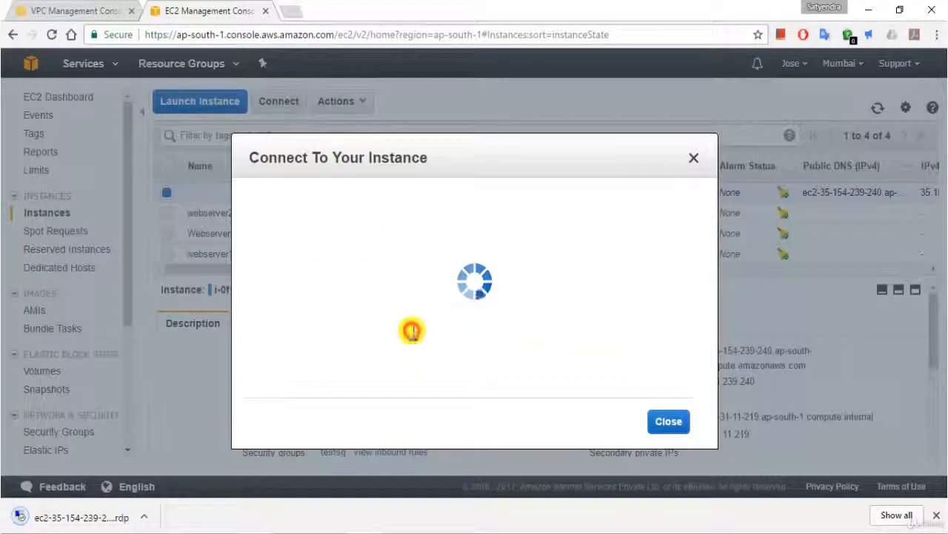
double_click(415, 322)
right_click(418, 340)
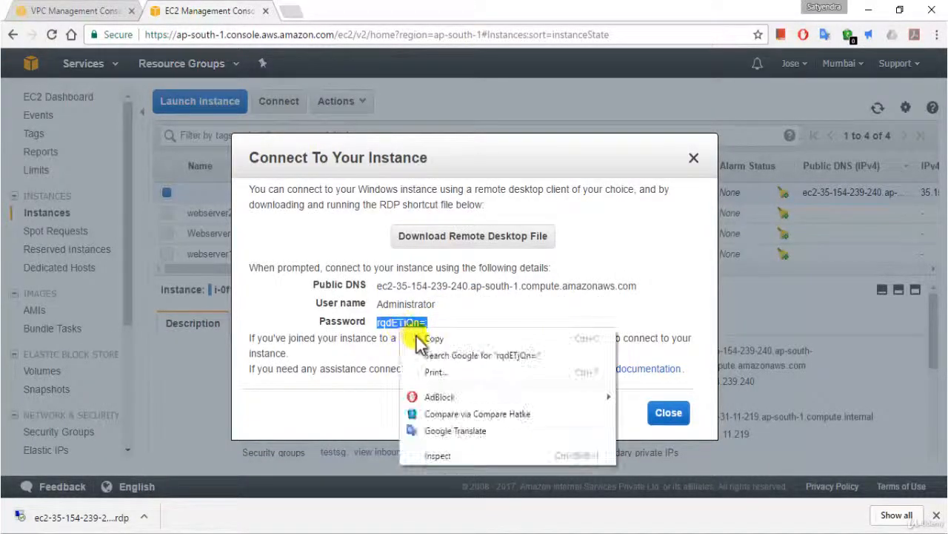
left_click(420, 340)
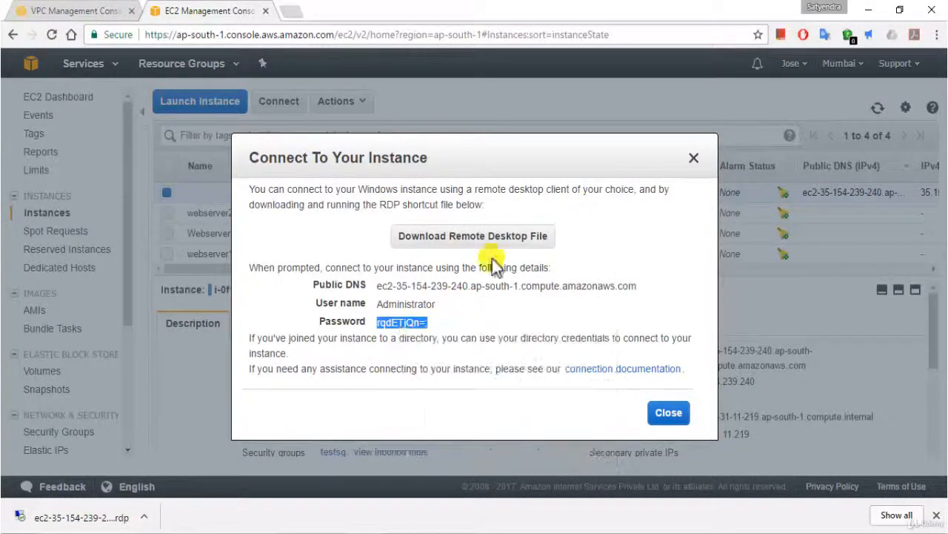
Connect to the instance over Remote Desktop with the Administrator password, accepting the certificate, and minimize the session and close the connection details.
left_click(60, 521)
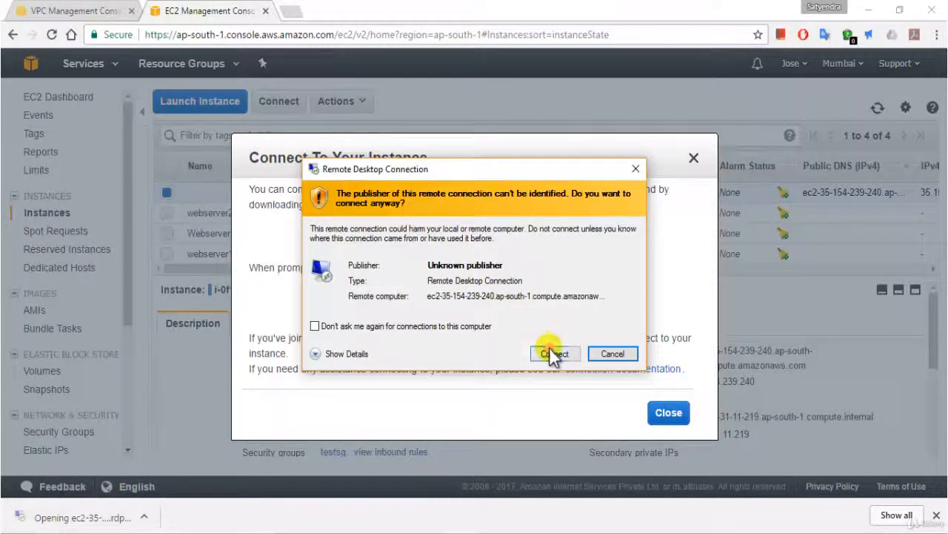
left_click(552, 352)
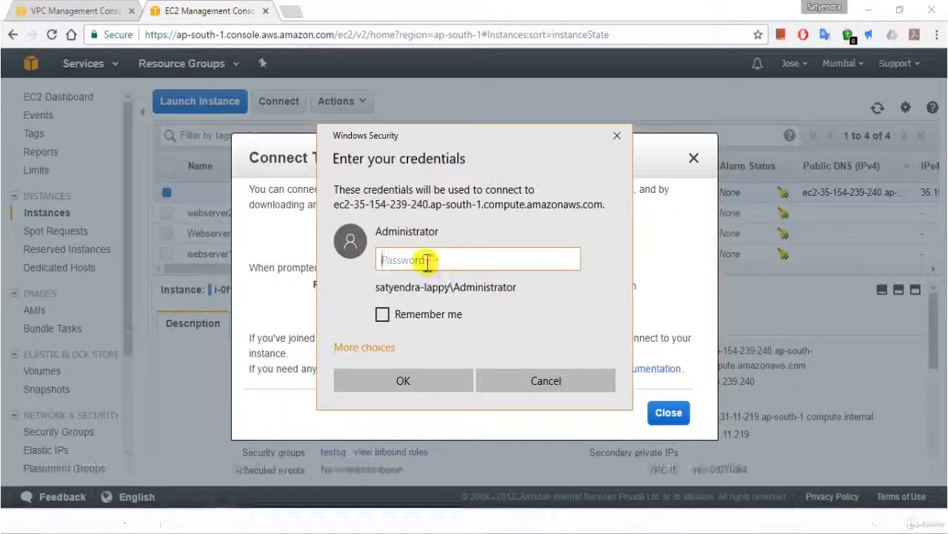
key("ctrl+v")
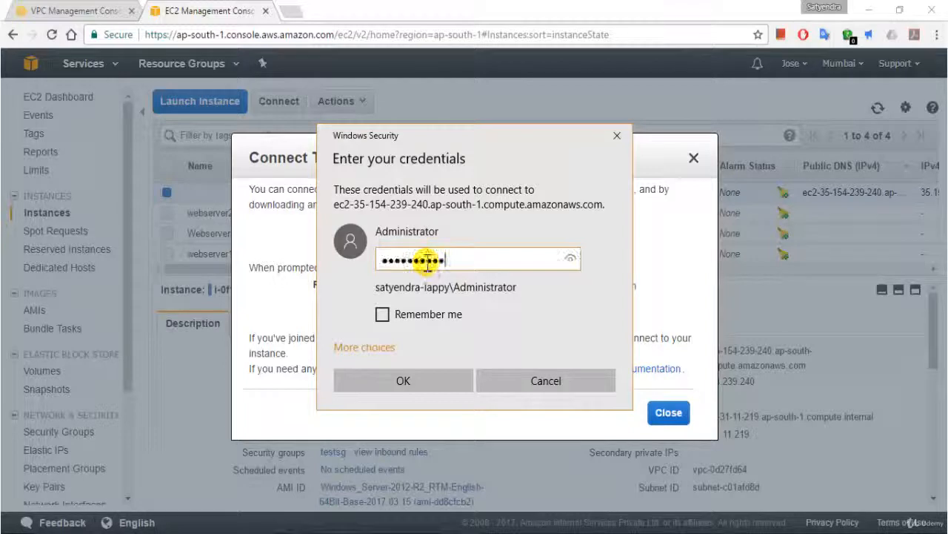
left_click(402, 381)
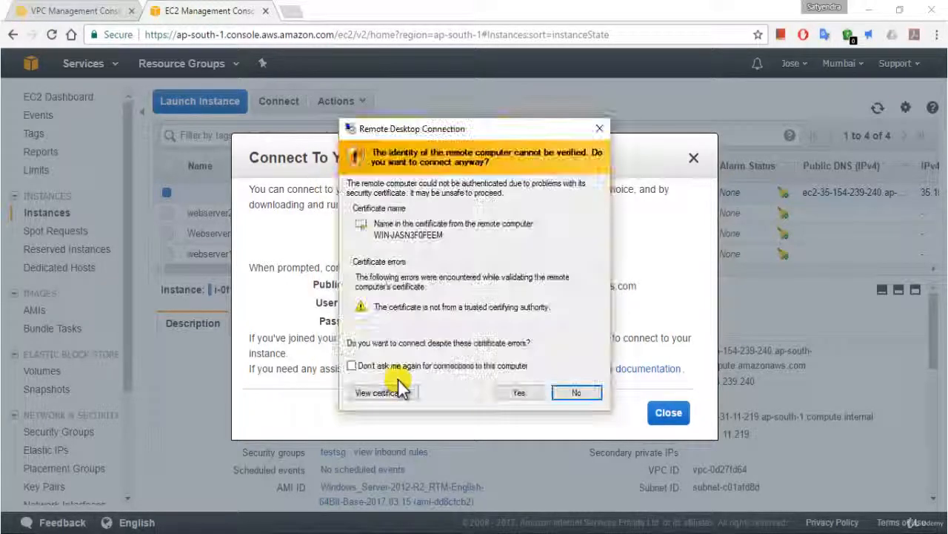
left_click(511, 390)
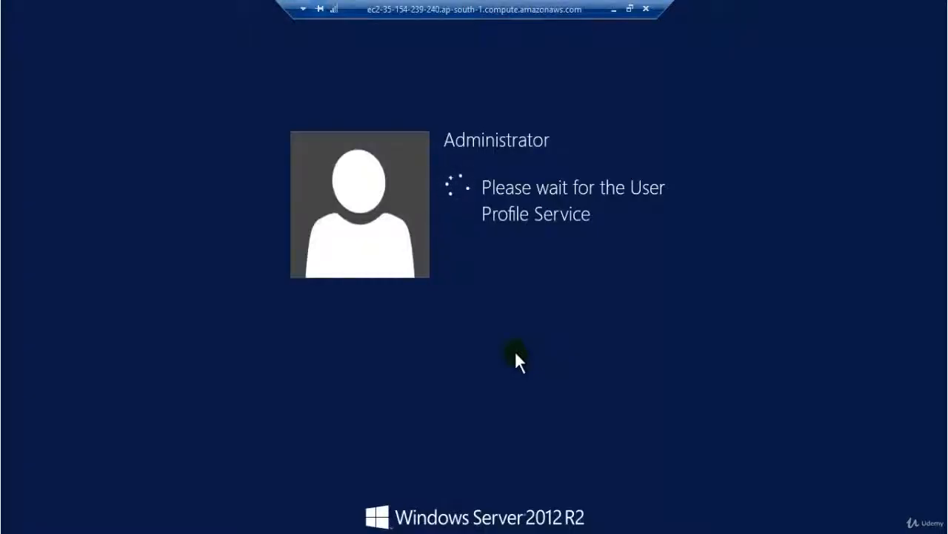
left_click(613, 9)
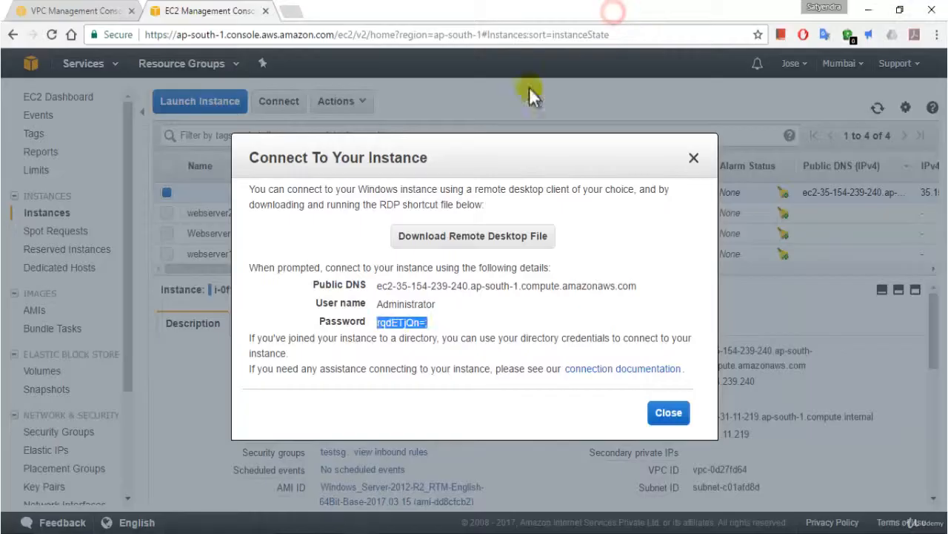
left_click(692, 161)
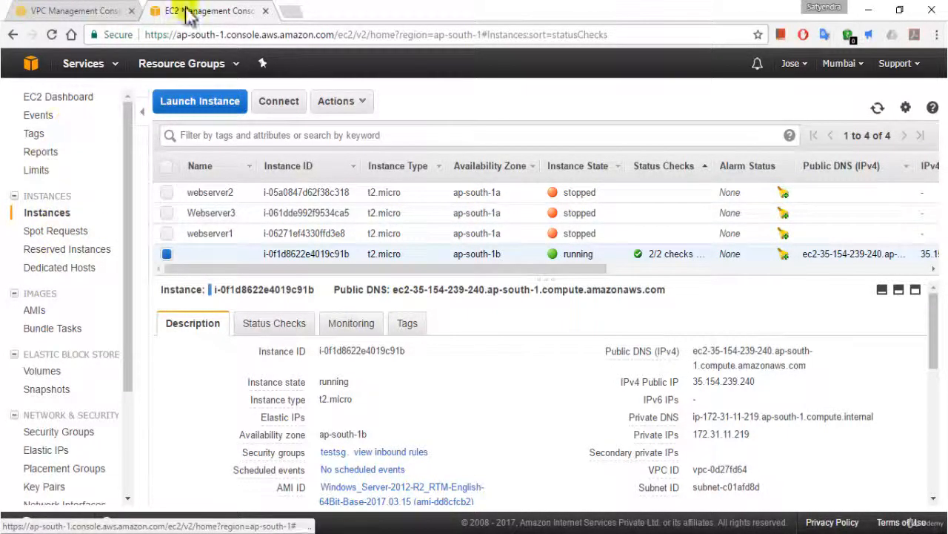
In the VPC console, change the route table of Private Subnet to rtb-84f98bed | private route and save it.
left_click(74, 10)
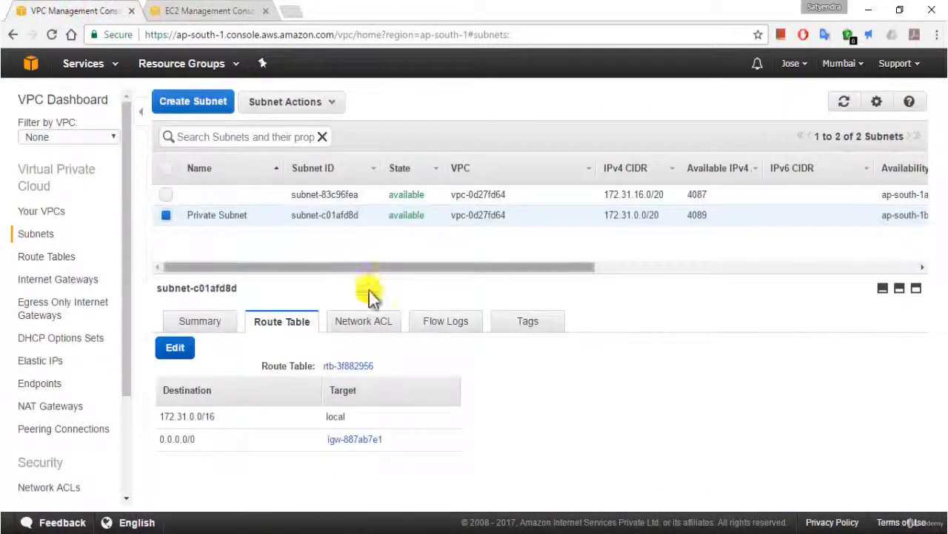
left_click(178, 321)
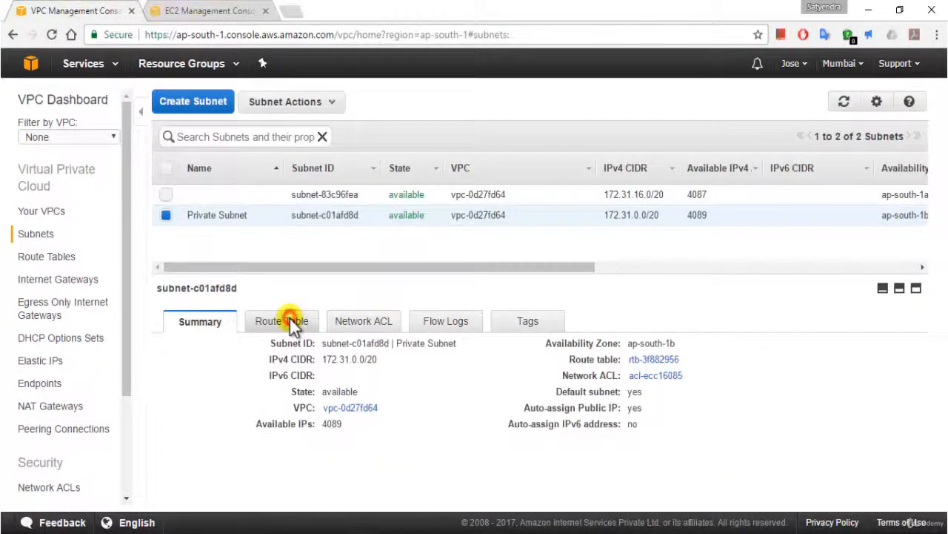
left_click(290, 320)
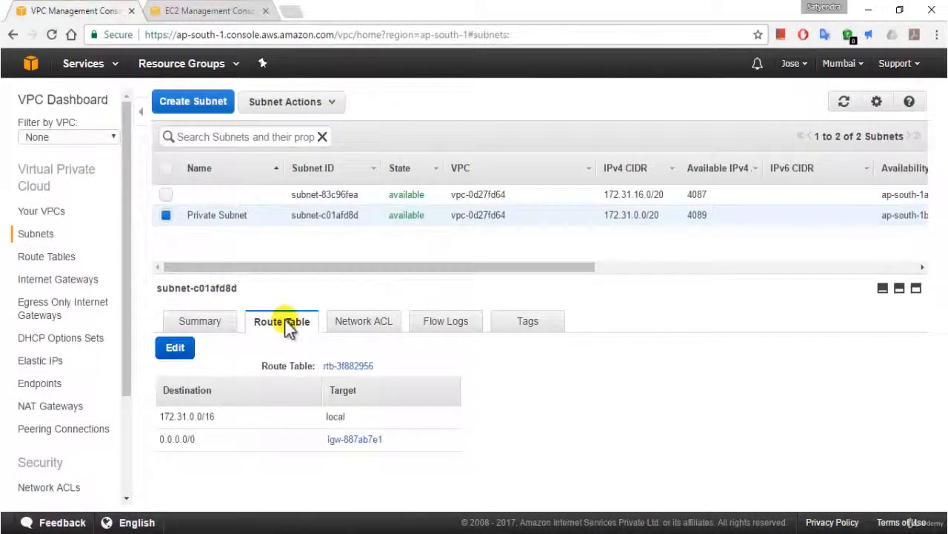
left_click(176, 348)
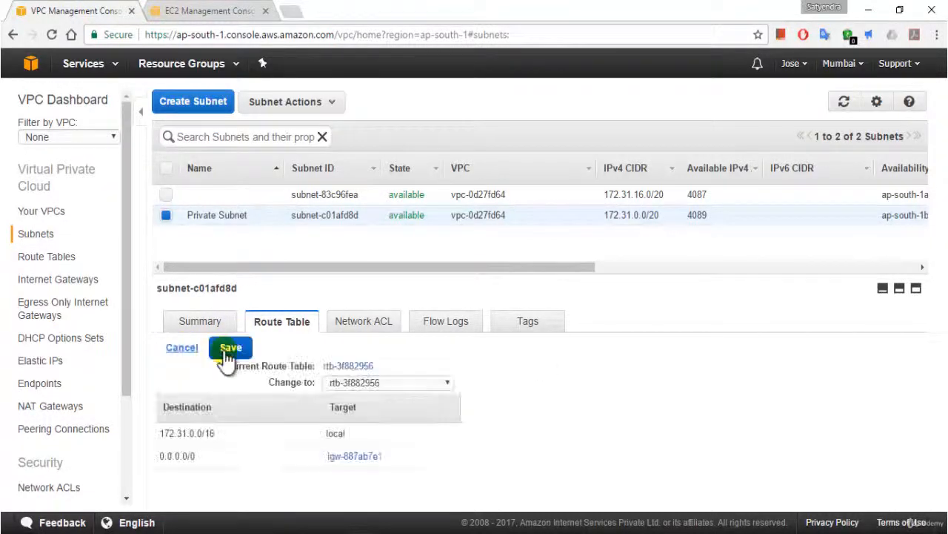
left_click(393, 381)
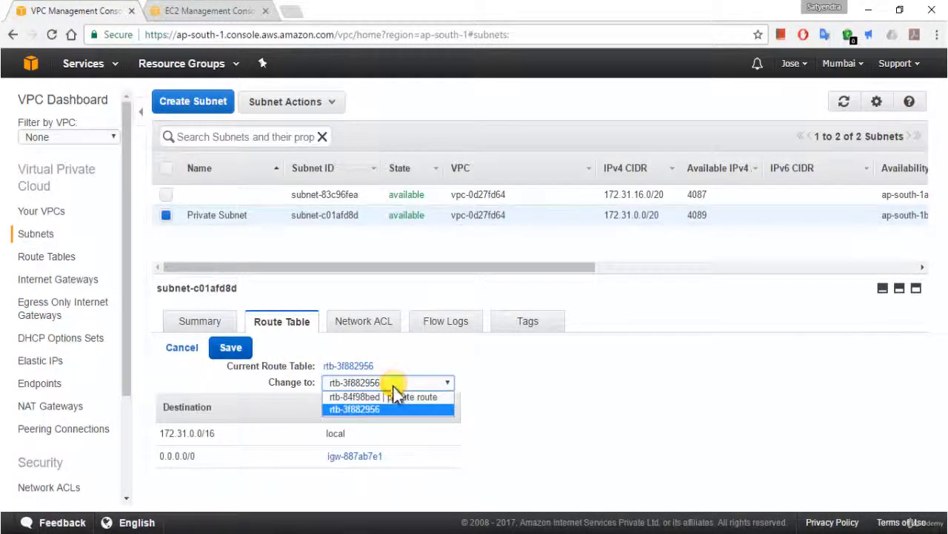
left_click(388, 398)
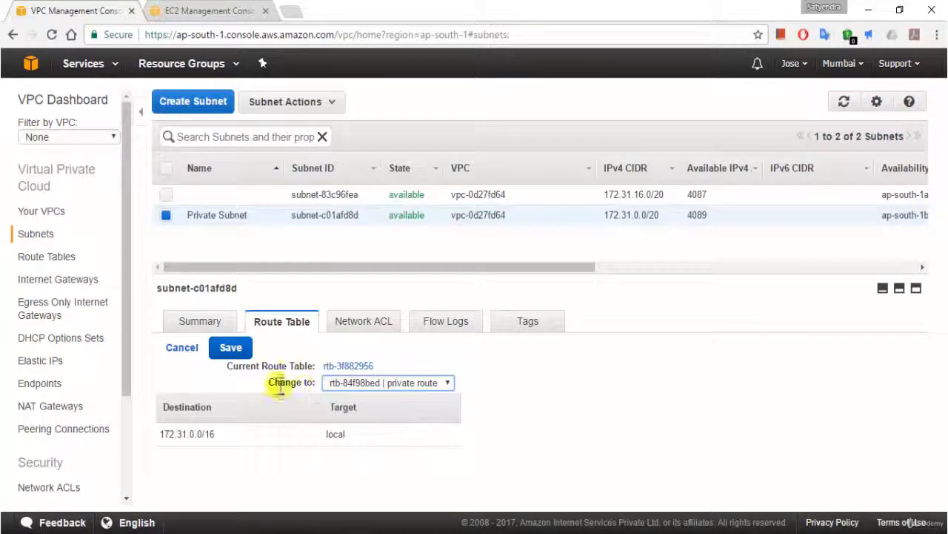
left_click(232, 348)
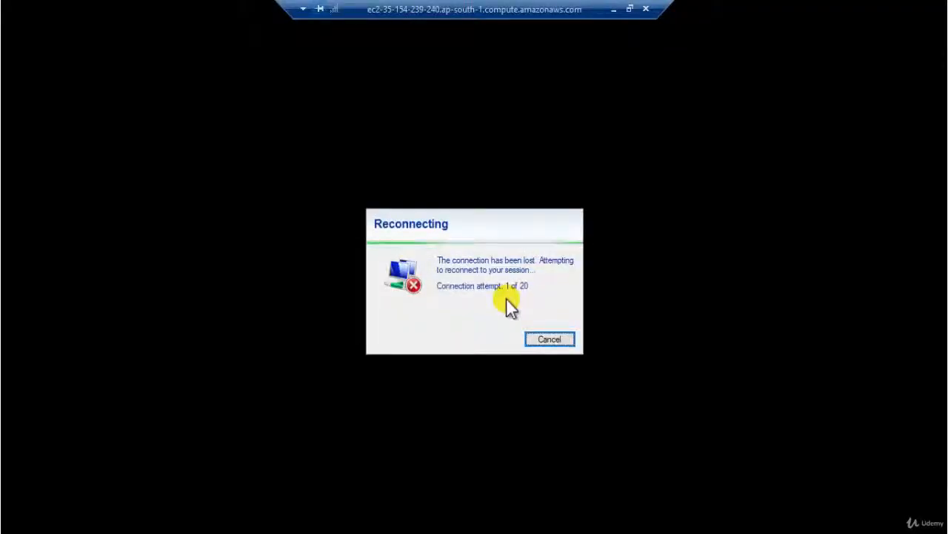
Cancel the Remote Desktop session's reconnection attempt, then reselect Private Subnet in the VPC console to check its route table.
left_click(549, 339)
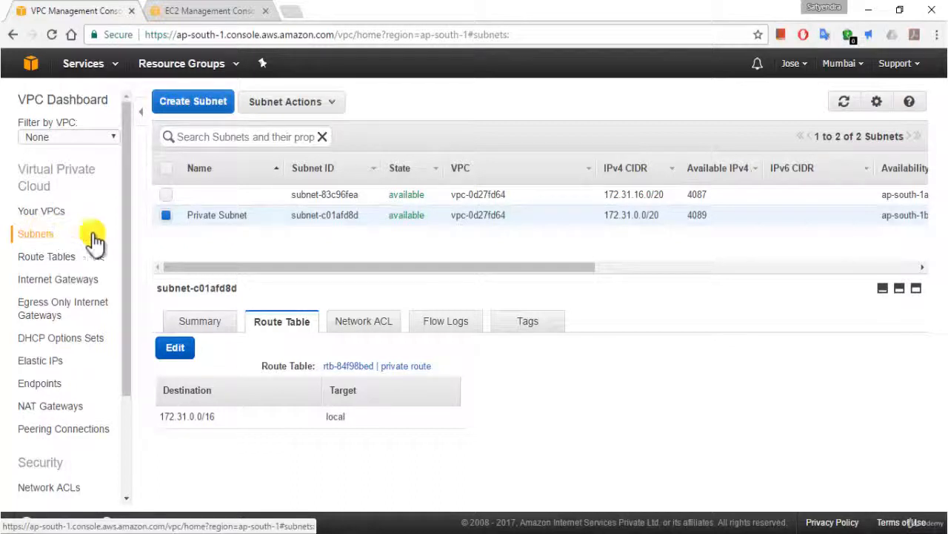
left_click(165, 216)
left_click(167, 220)
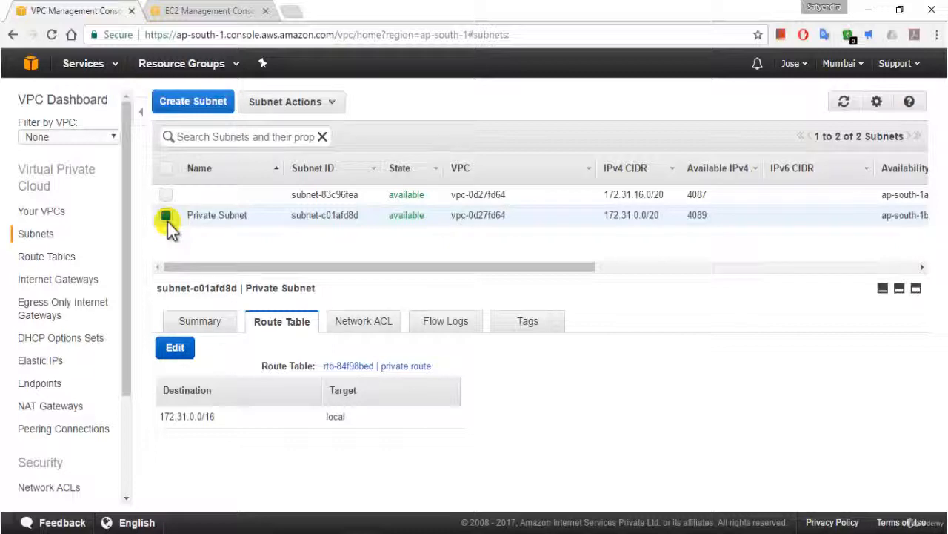
In the EC2 console, enlarge the instance list and inspect the details of webserver1 instead of the running instance.
left_click(219, 12)
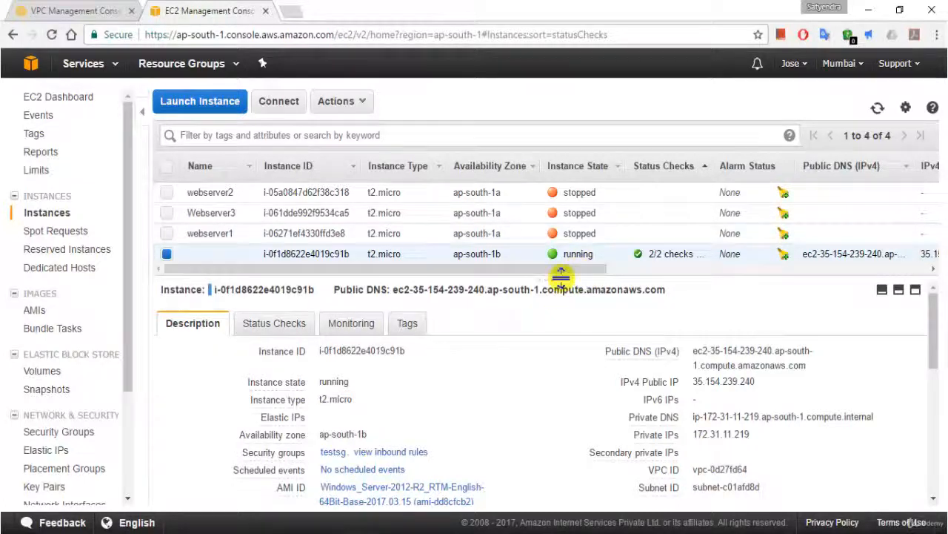
mouse_move(561, 278)
left_mouse_down()
mouse_move(556, 314)
mouse_move(557, 282)
left_mouse_up()
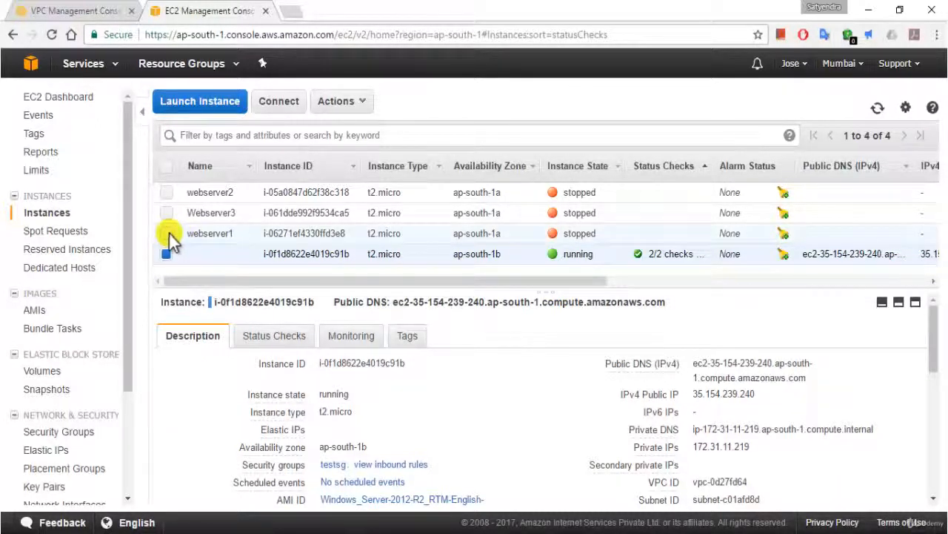
left_click(167, 253)
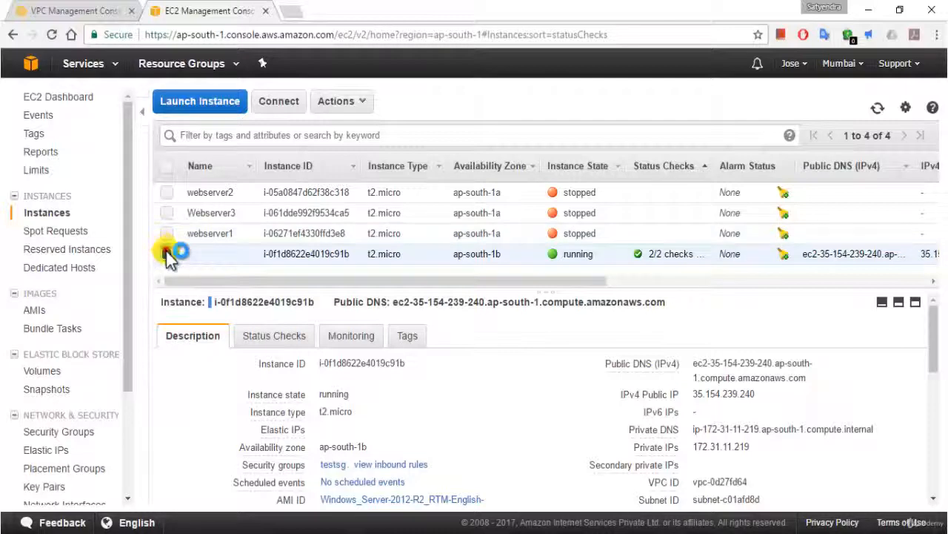
left_click(166, 233)
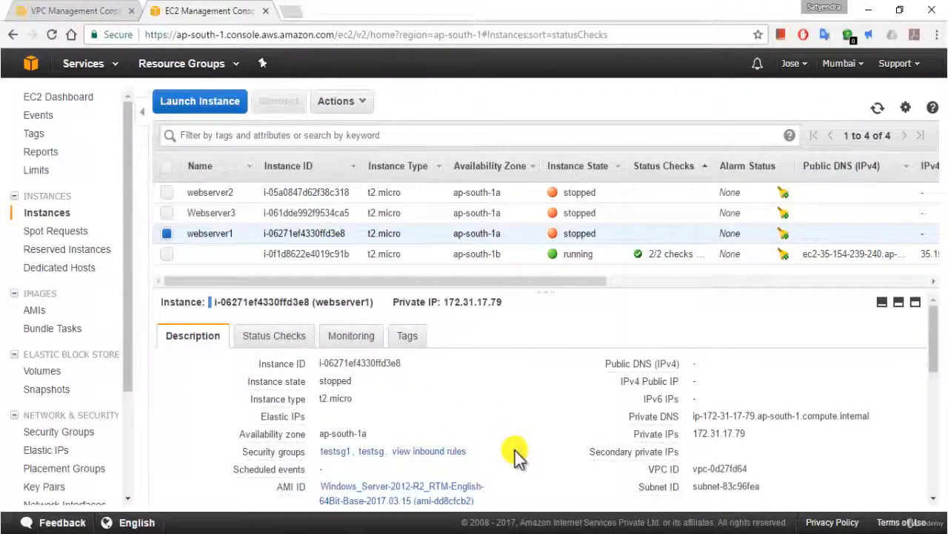
left_click(166, 234)
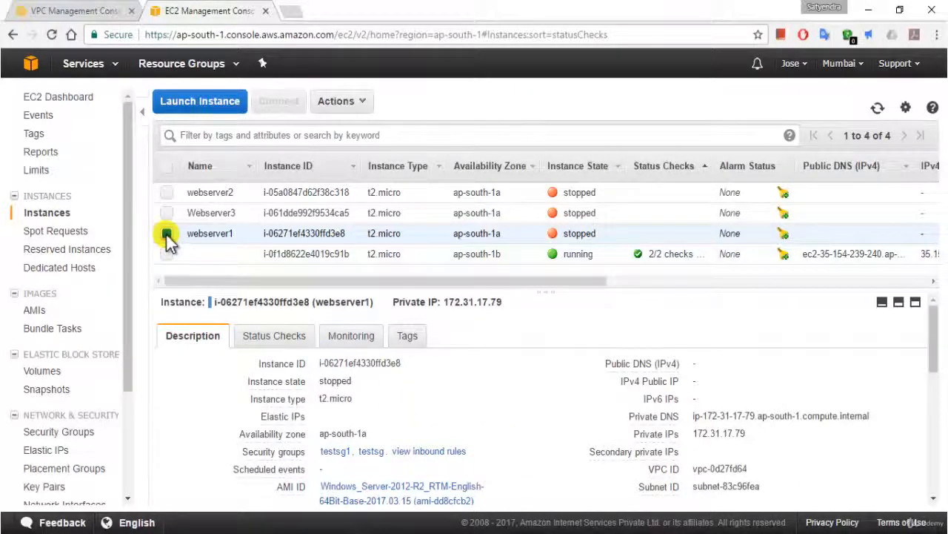